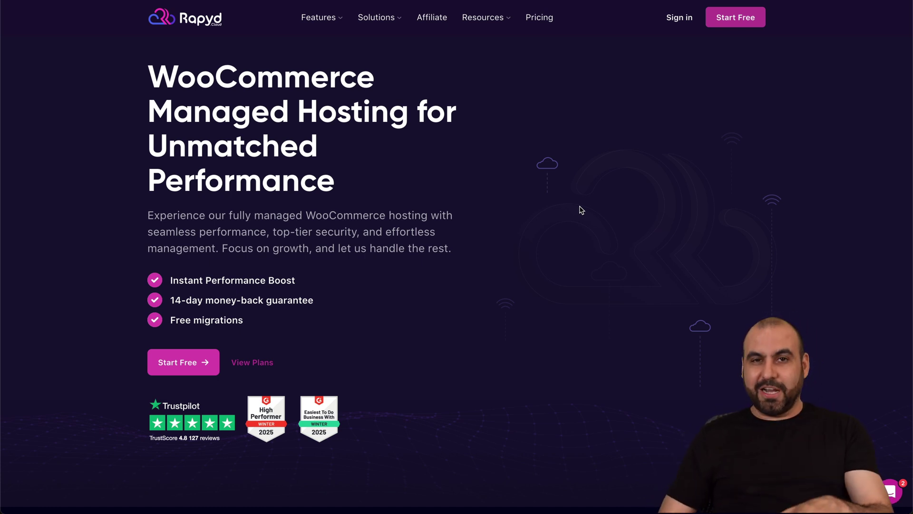
- Review the built-in WooCommerce features on the managed hosting page, from caching and Live Cart to Smart Purge and Instant Search
scroll(581, 210, down, 1)
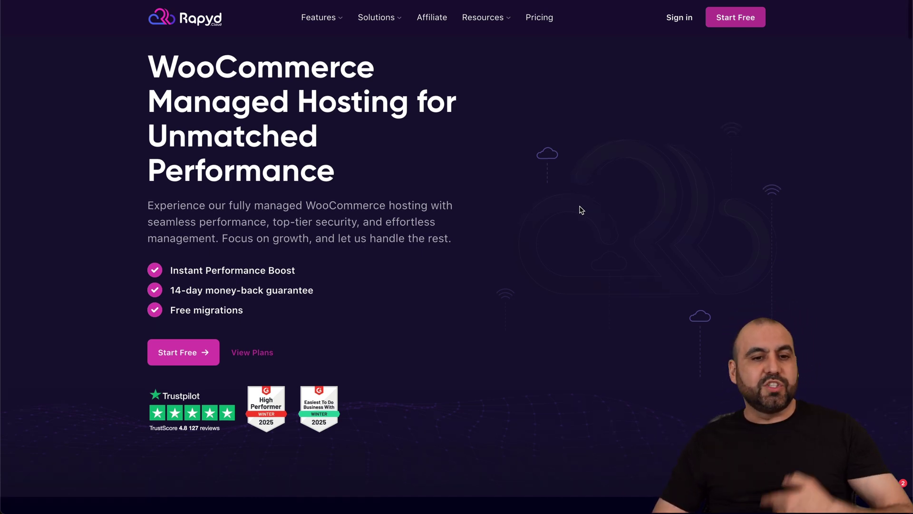
scroll(582, 210, down, 15)
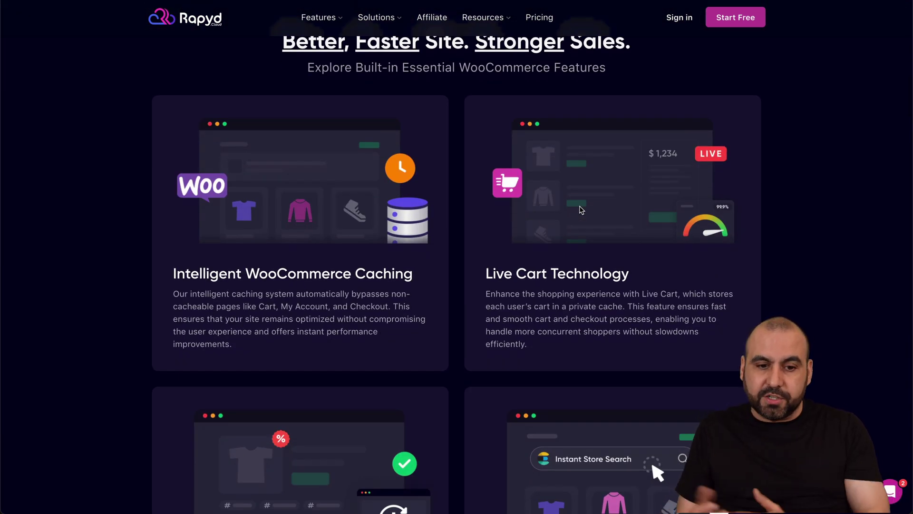
scroll(581, 210, down, 2)
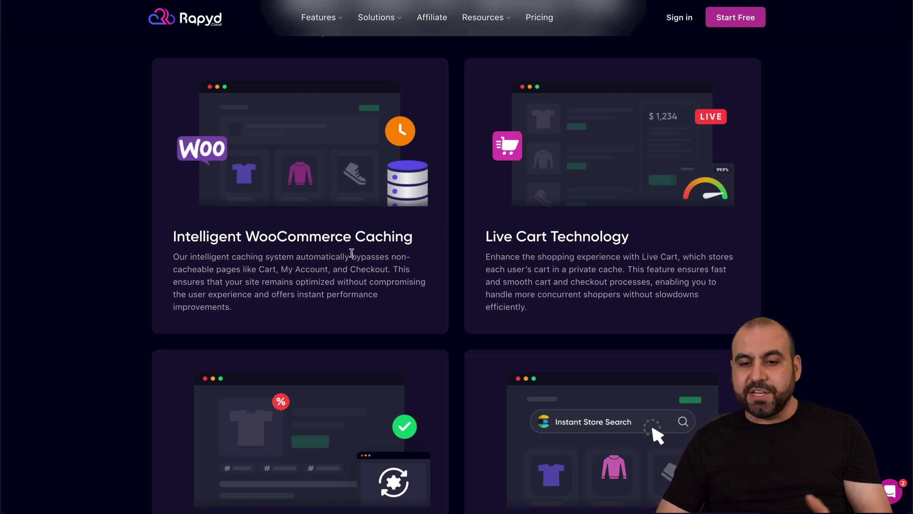
right_click(519, 254)
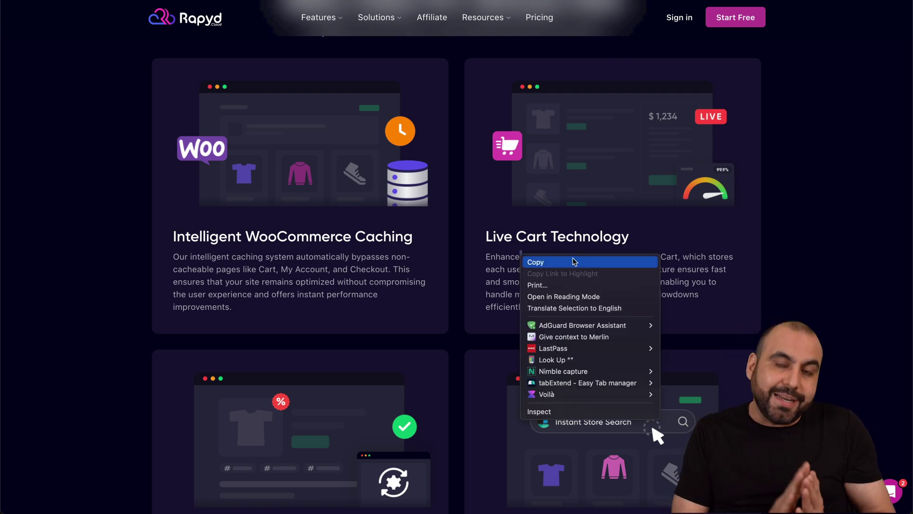
click(574, 262)
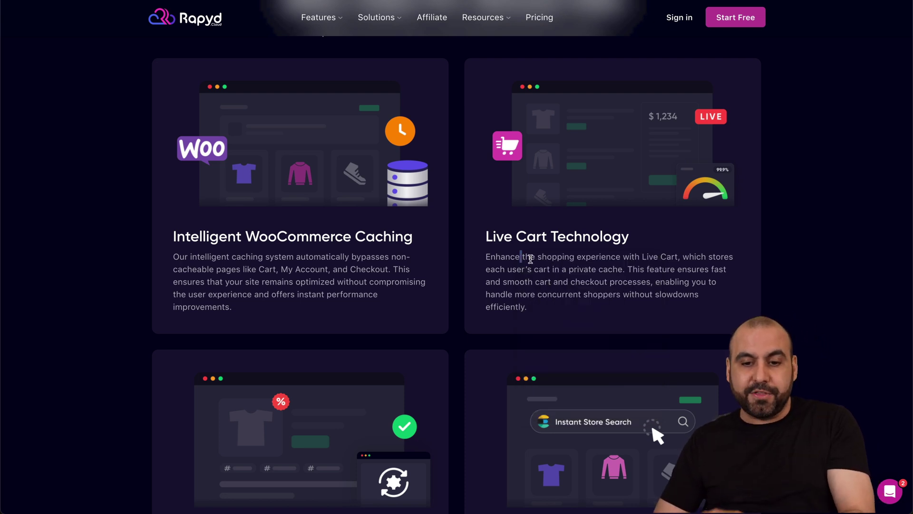
scroll(558, 339, down, 7)
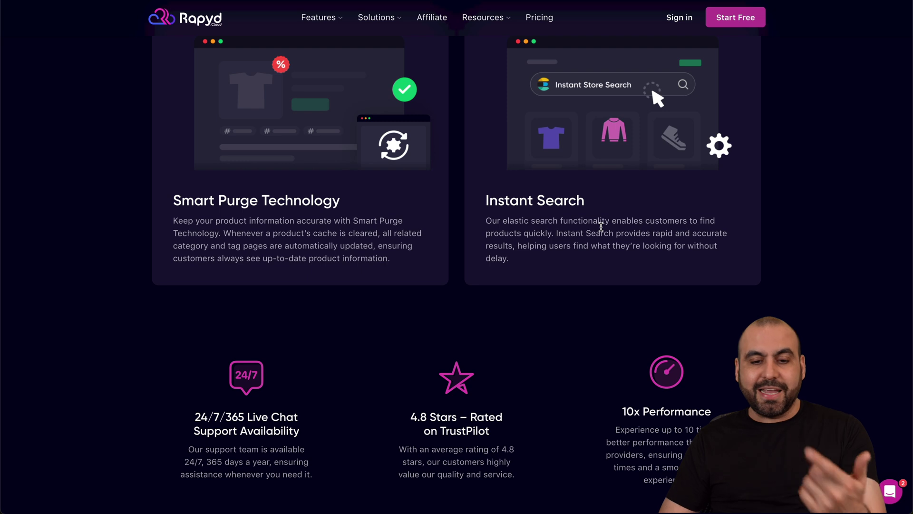
scroll(601, 226, down, 5)
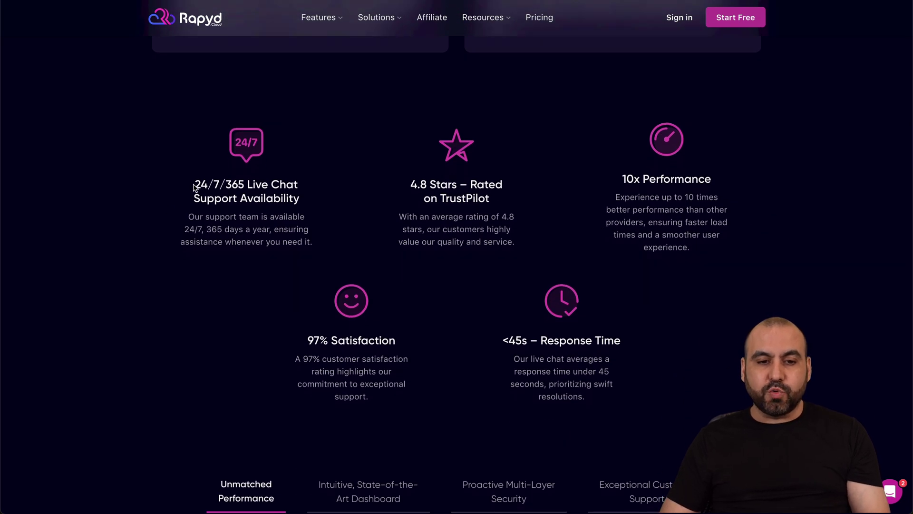
- Read the hosting page's highlights on live chat support, customer satisfaction and response time
drag(193, 185, 244, 185)
click(244, 185)
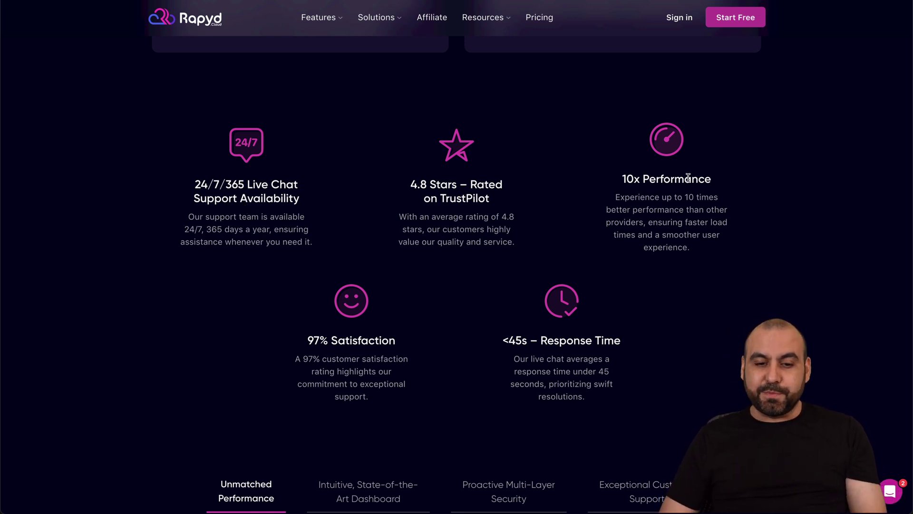
drag(301, 338, 476, 331)
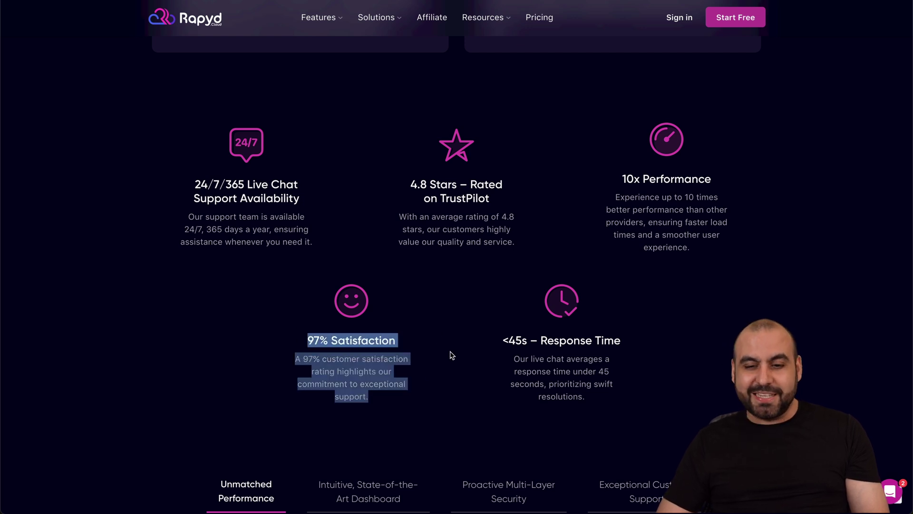
click(423, 383)
drag(507, 340, 609, 403)
click(609, 403)
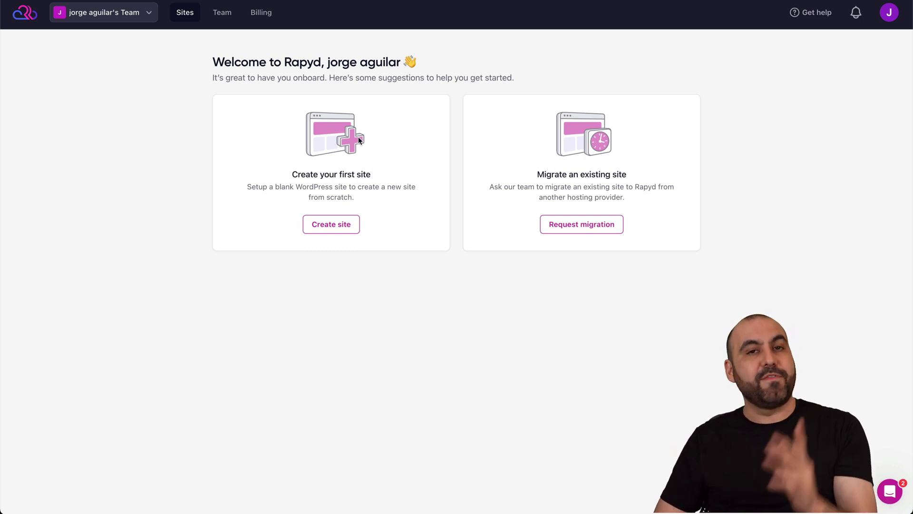
- Start creating a new site using the already purchased Startup Level 1 plan
click(339, 229)
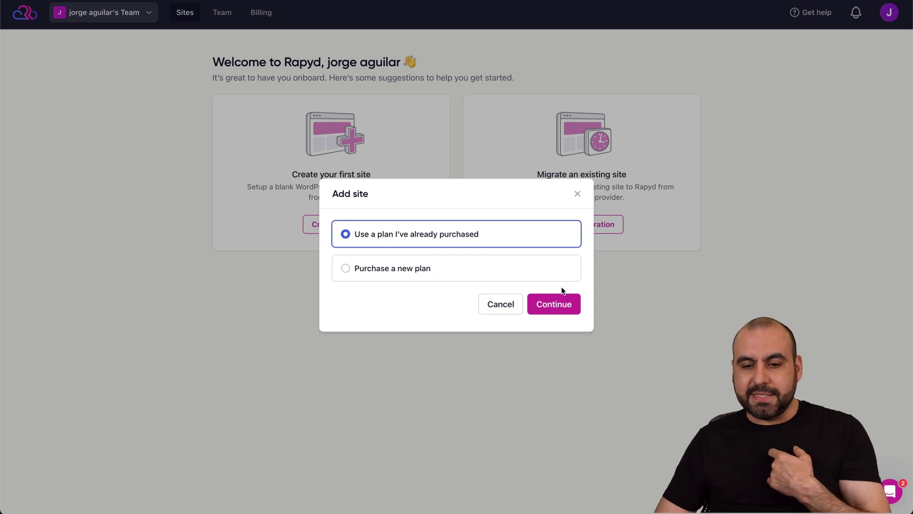
click(554, 304)
click(433, 262)
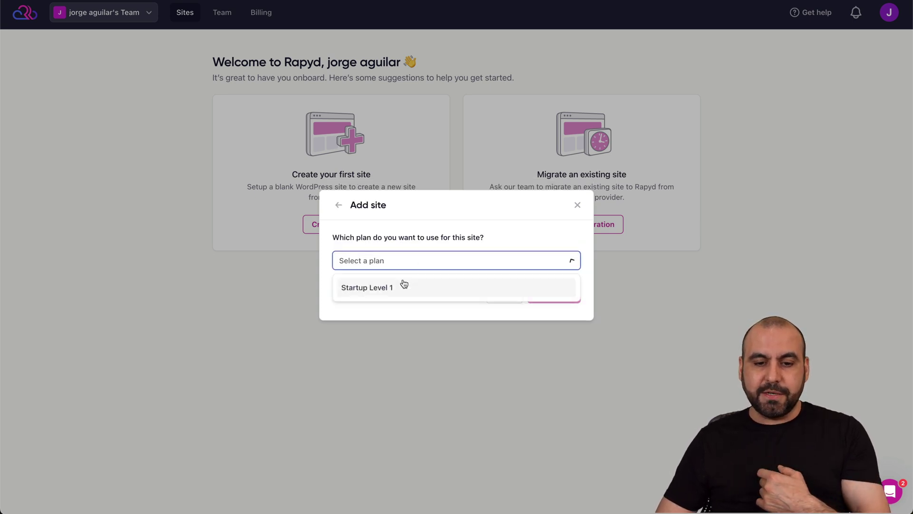
click(403, 285)
click(549, 322)
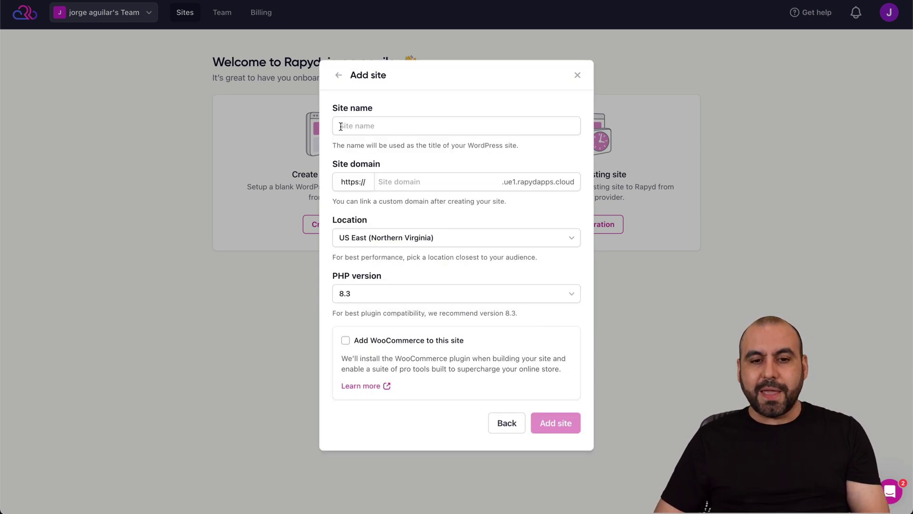
- Name the new site Store and enter storetesy as its site domain
click(364, 126)
text(Store)
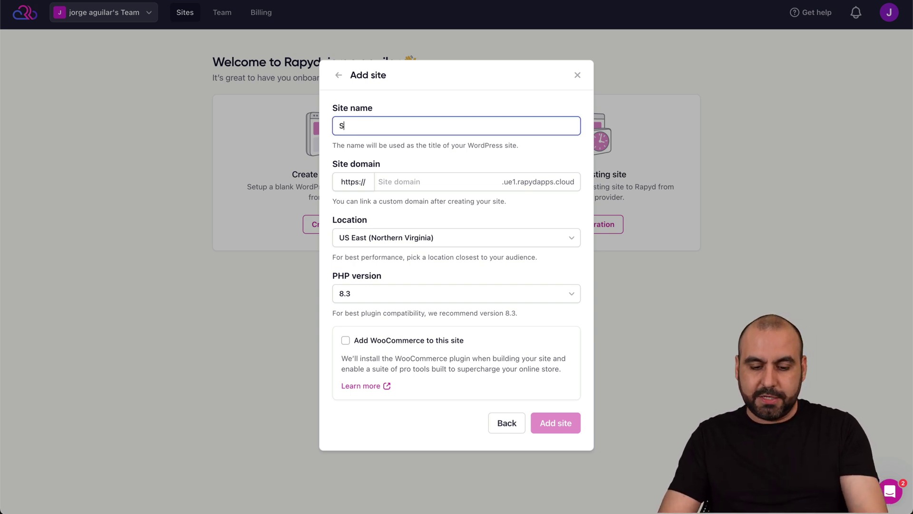
click(435, 181)
text(s)
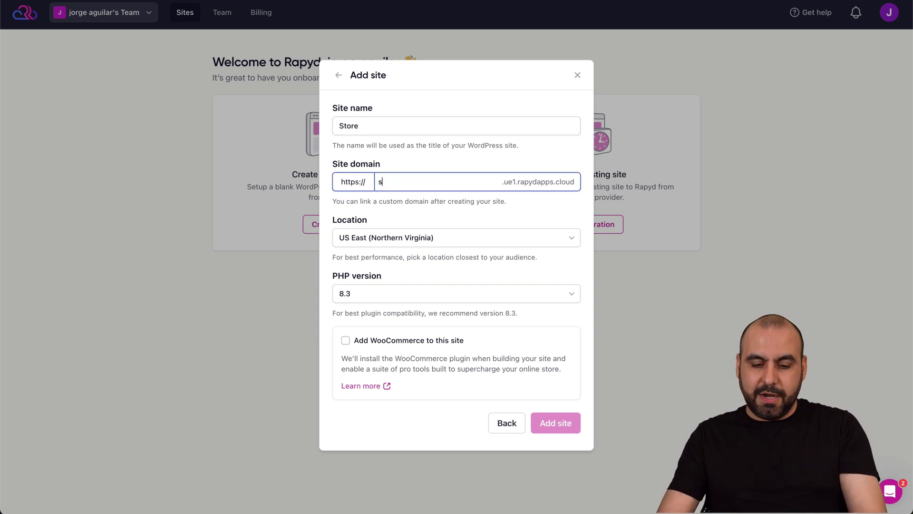
text(toretesy)
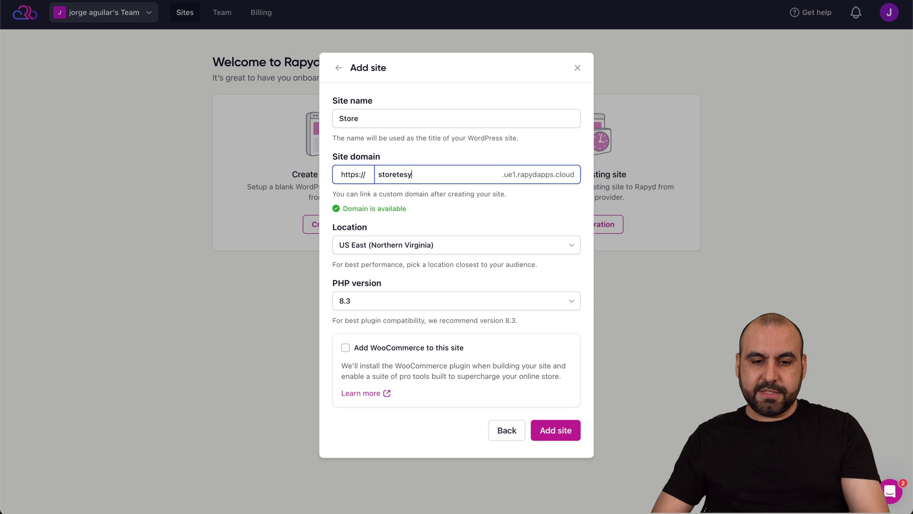
- Set the site's location to US West (Oregon) and choose PHP version 8.3
click(392, 245)
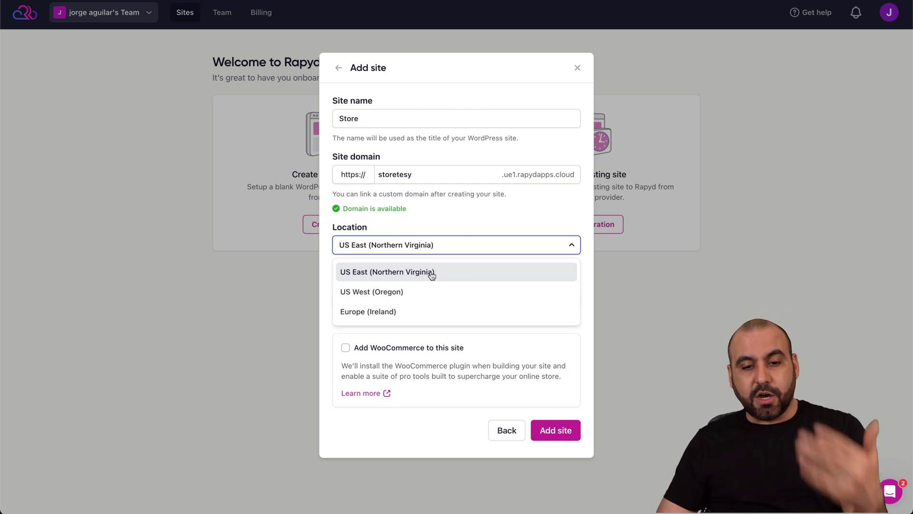
click(414, 292)
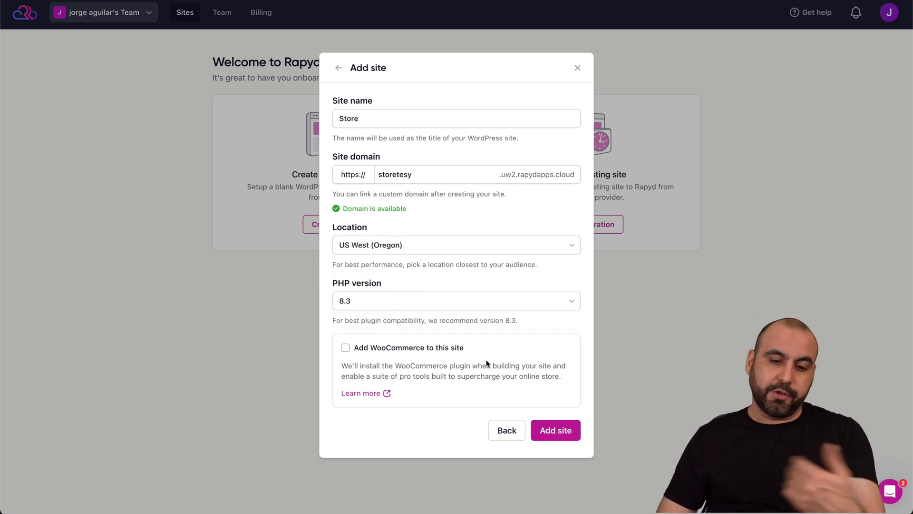
click(379, 299)
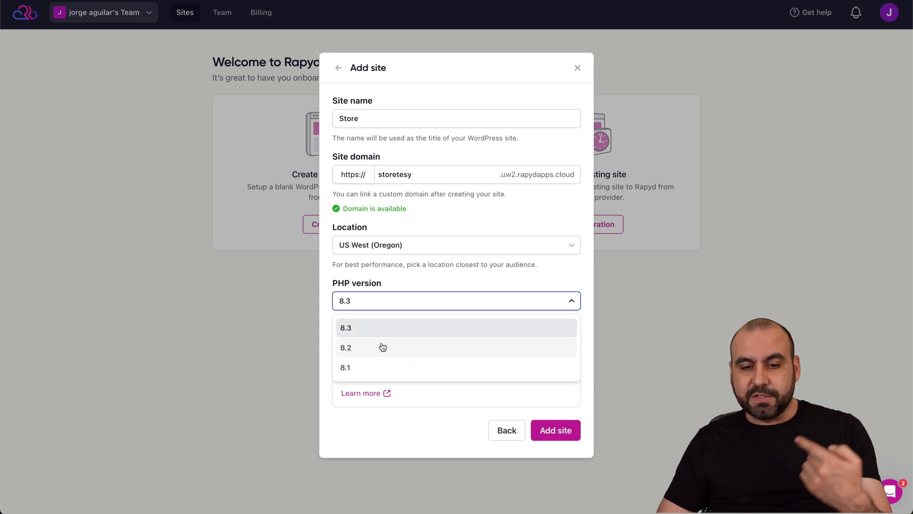
click(372, 328)
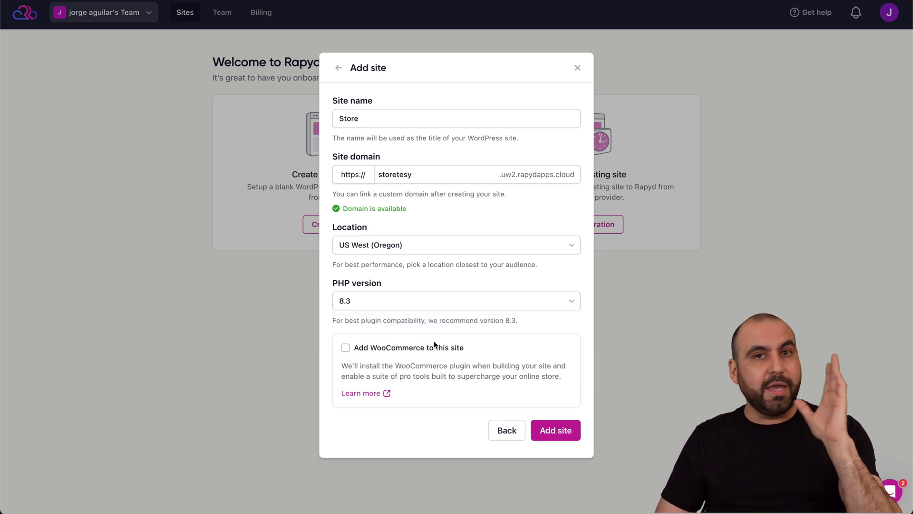
click(390, 304)
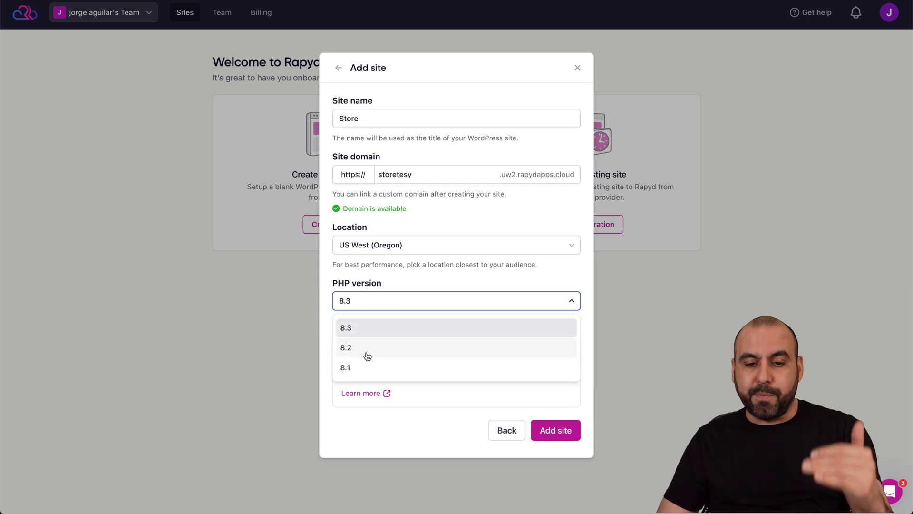
click(427, 278)
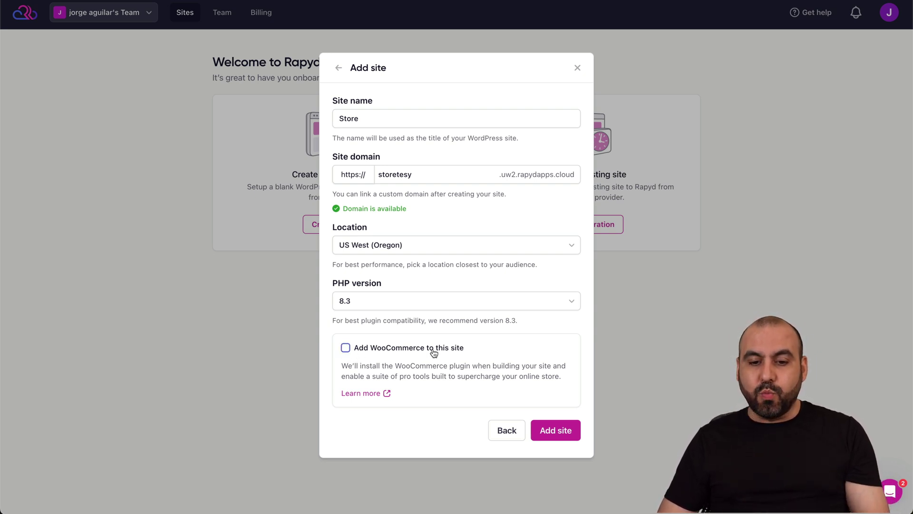
- Include WooCommerce in the new site and submit the form to add the site
click(346, 348)
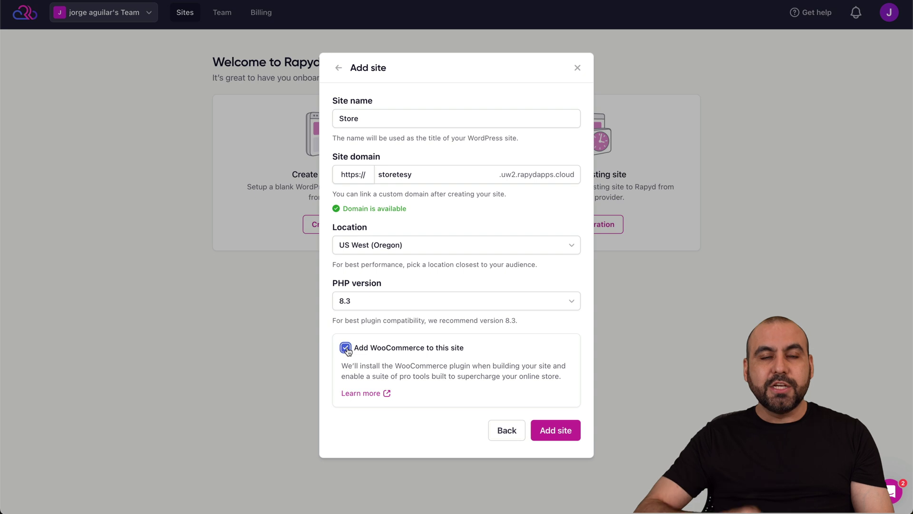
click(543, 426)
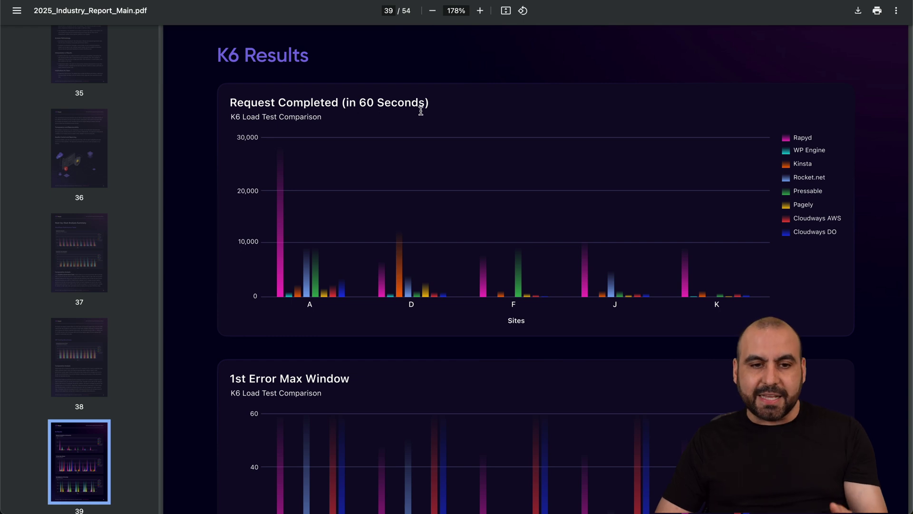
- Examine the K6 load test comparison charts on pages 39 and 40 of the 2025 industry report PDF
scroll(286, 136, down, 7)
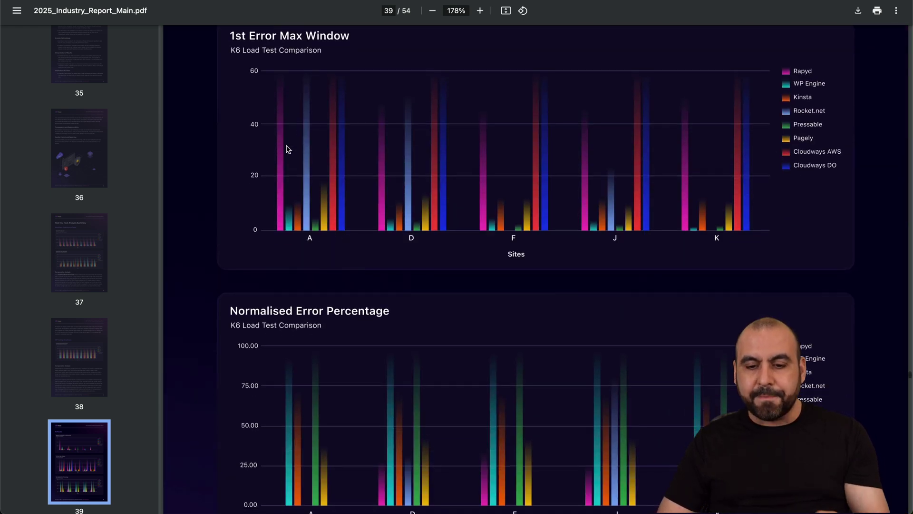
scroll(287, 149, down, 13)
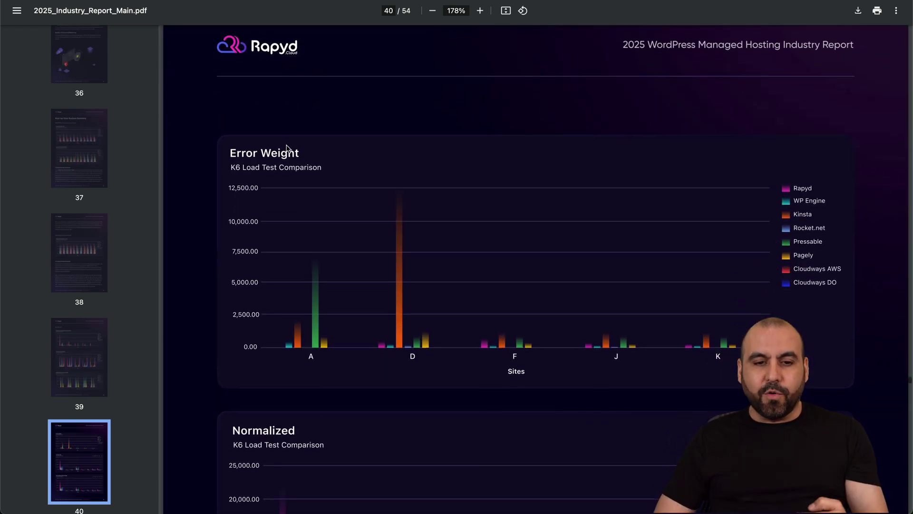
scroll(287, 148, down, 1)
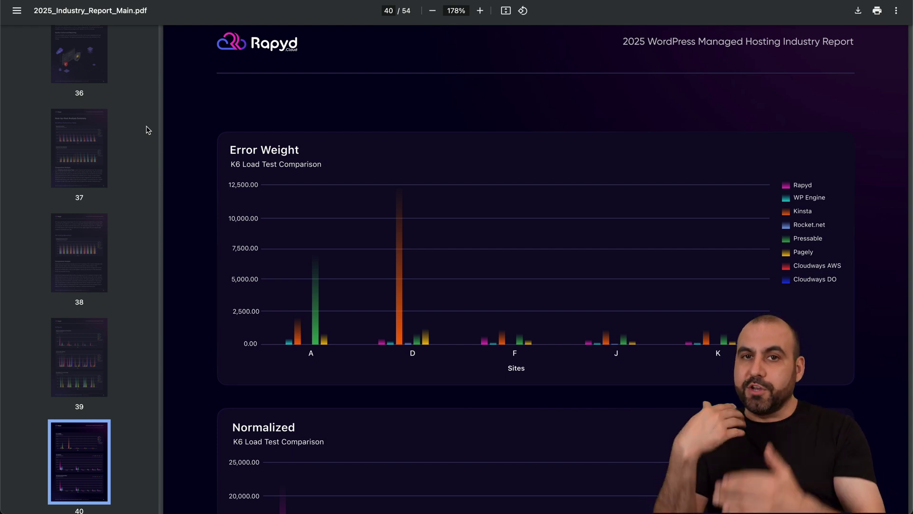
- Return to the beginning of the report's page thumbnails and browse its contents and early pages up to page 9
scroll(147, 247, up, 2)
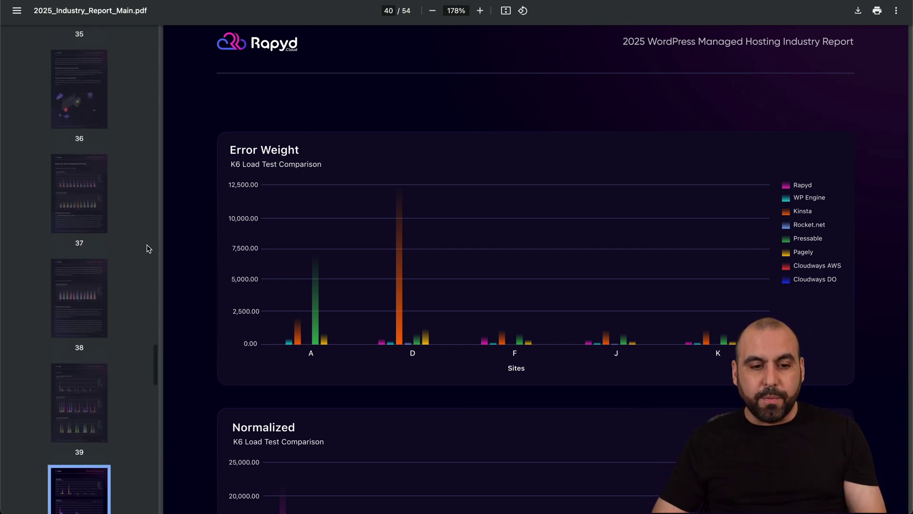
drag(155, 347, 155, 25)
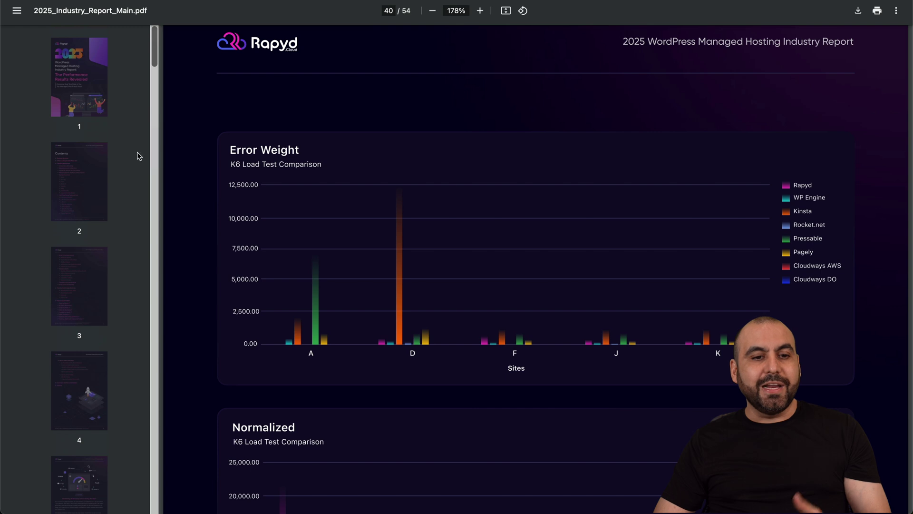
click(80, 164)
click(78, 257)
scroll(79, 257, down, 2)
click(78, 255)
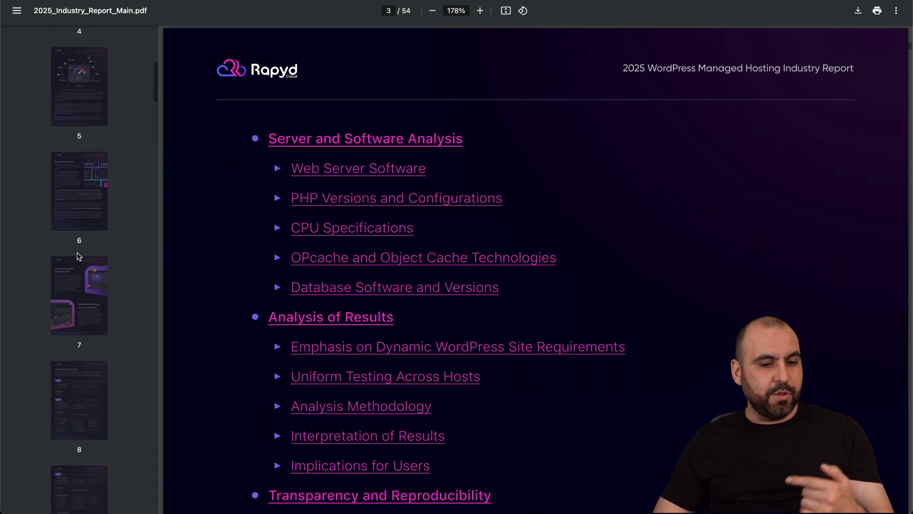
scroll(78, 256, down, 7)
click(78, 238)
click(78, 281)
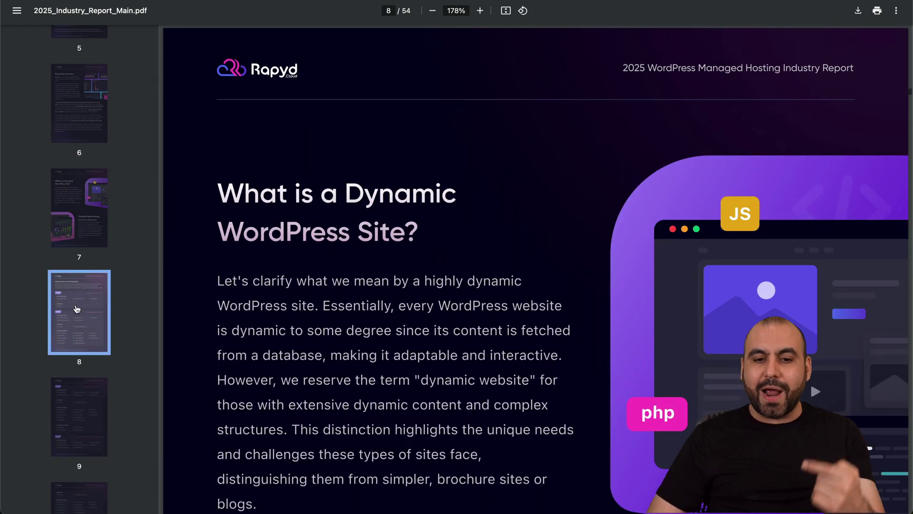
click(76, 395)
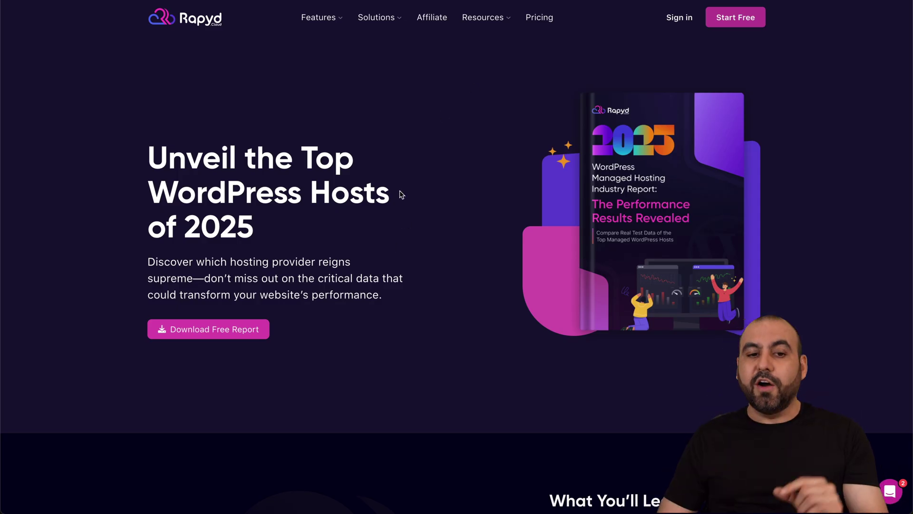
- Open the Performance feature page on the Rapyd website and examine its WP Performance Tester comparison charts
mouse_move(320, 26)
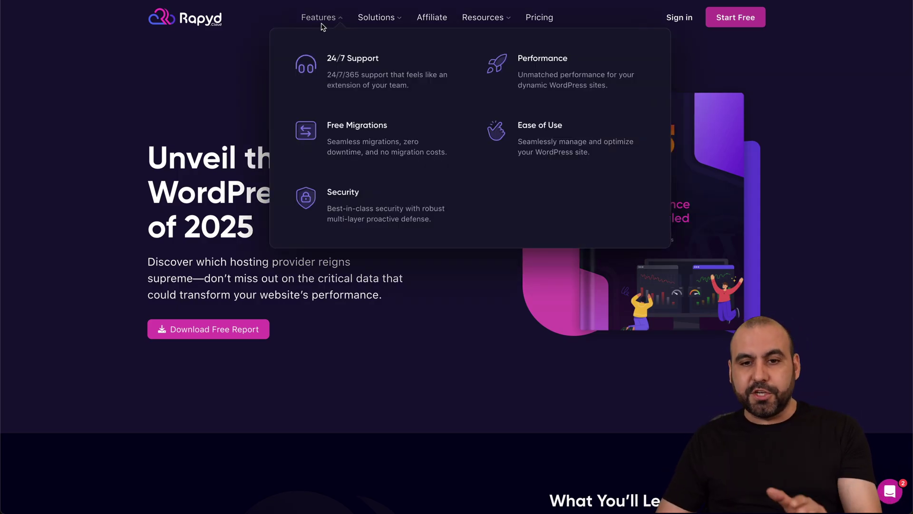
click(545, 73)
scroll(452, 330, down, 15)
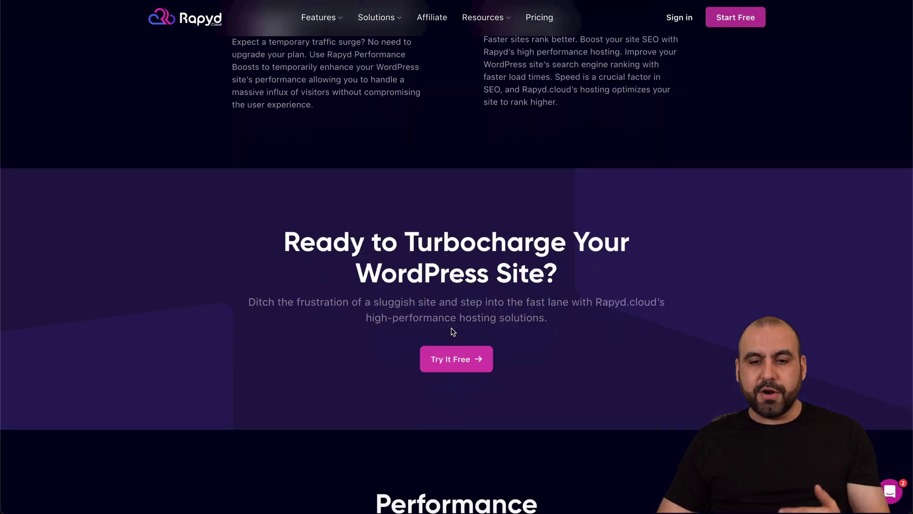
scroll(452, 331, down, 20)
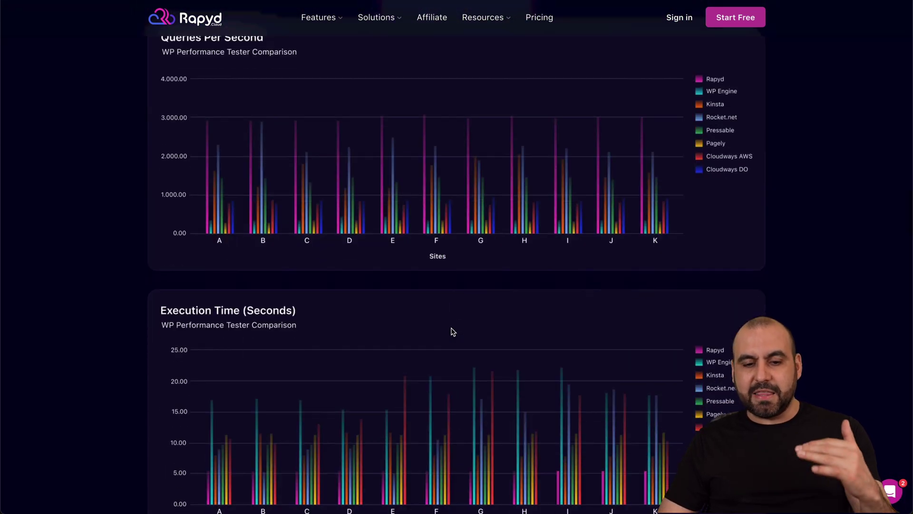
- Examine the K6 load test comparison charts for 1st Error Max Window, Error Weight, Normalized and Normalized Requests/Sec on the Performance page
scroll(453, 331, down, 20)
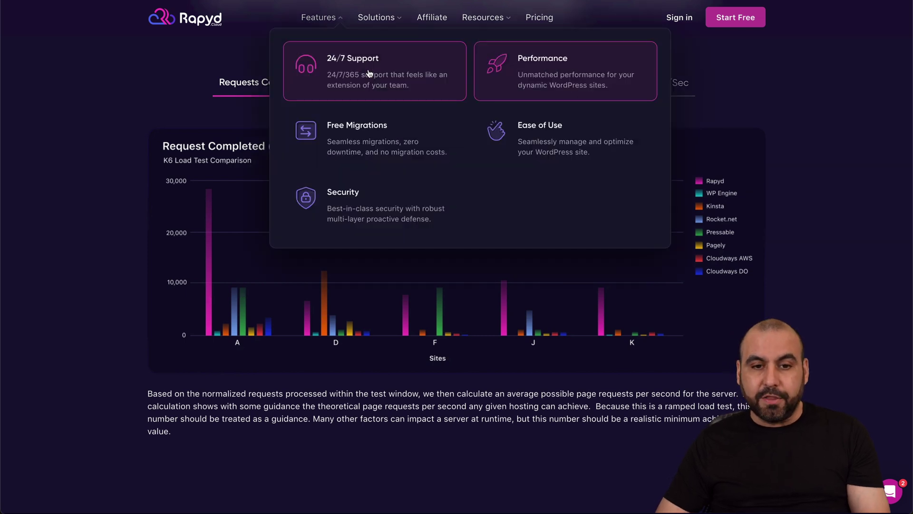
click(389, 88)
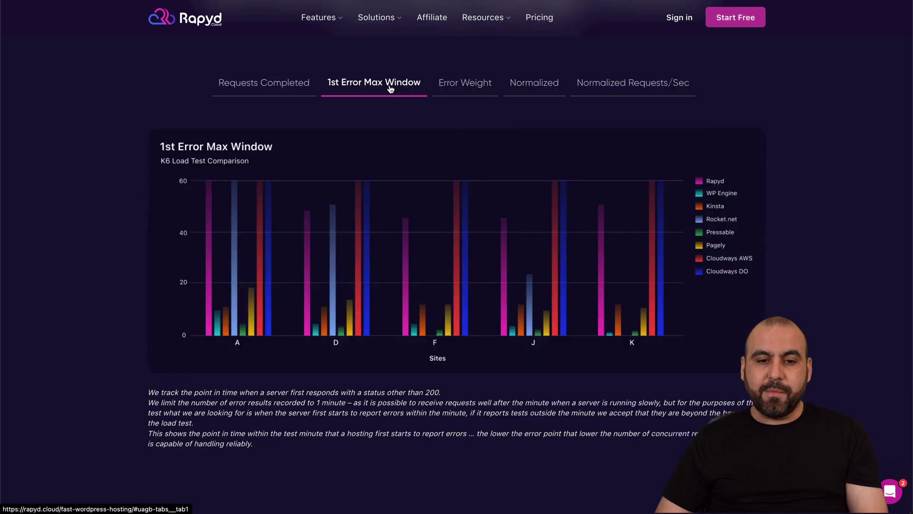
click(471, 91)
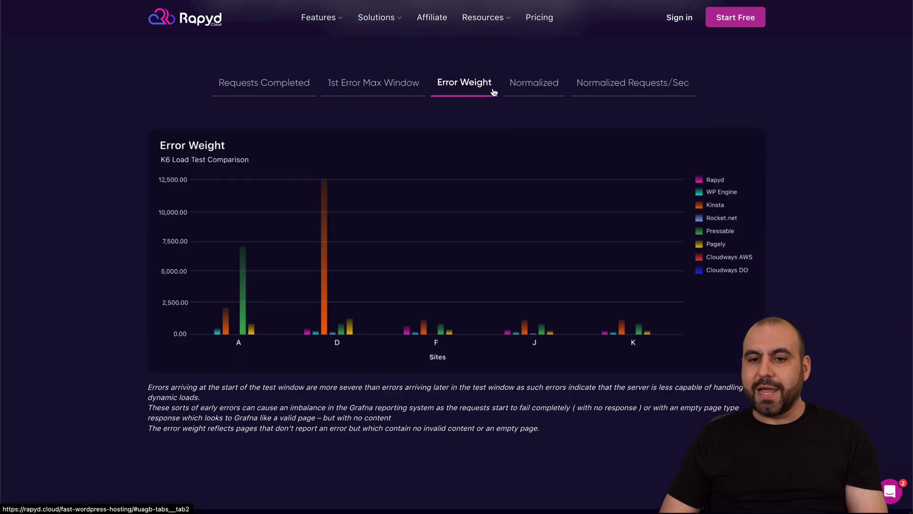
click(545, 90)
click(642, 90)
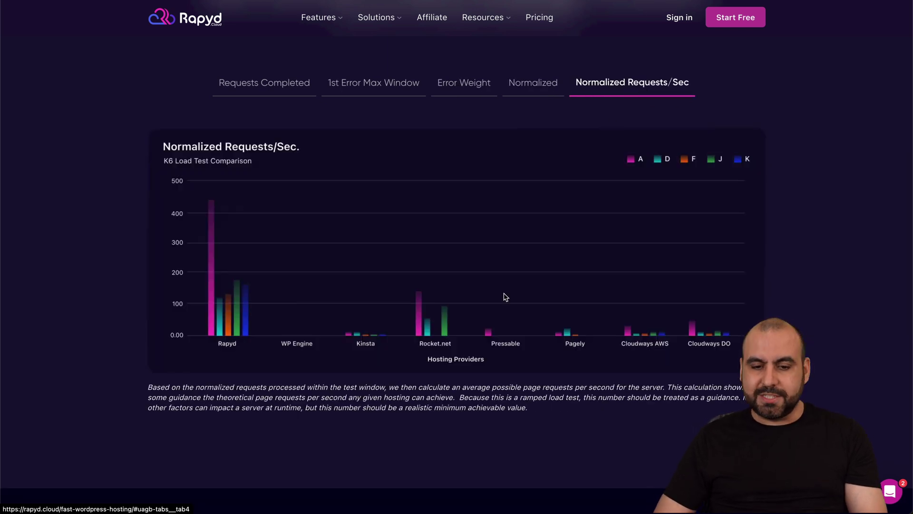
scroll(247, 428, down, 2)
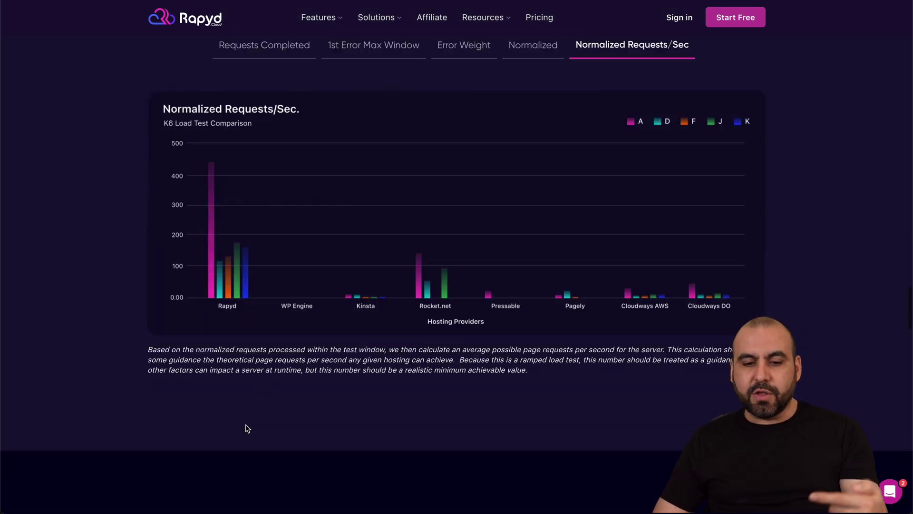
scroll(247, 428, up, 1)
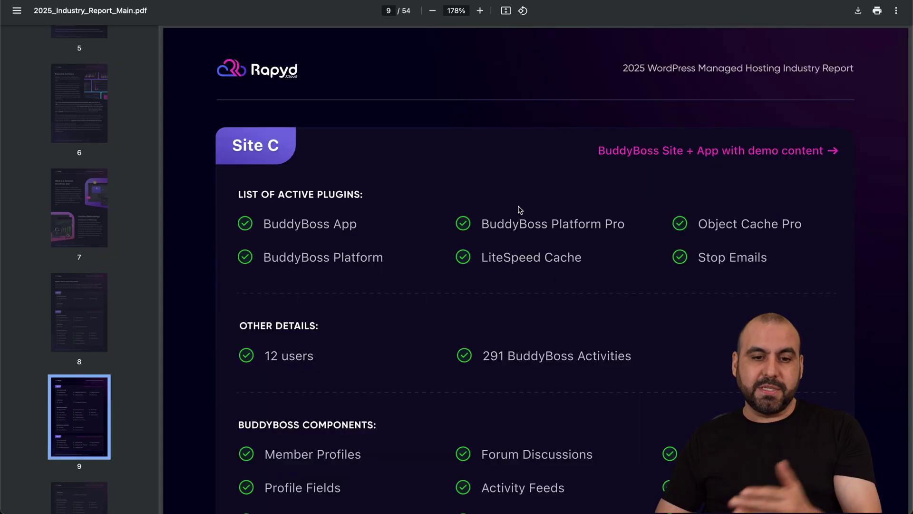
- Switch back to the 2025 industry report PDF and look through the Site C test site details, then page 10
scroll(453, 367, down, 1)
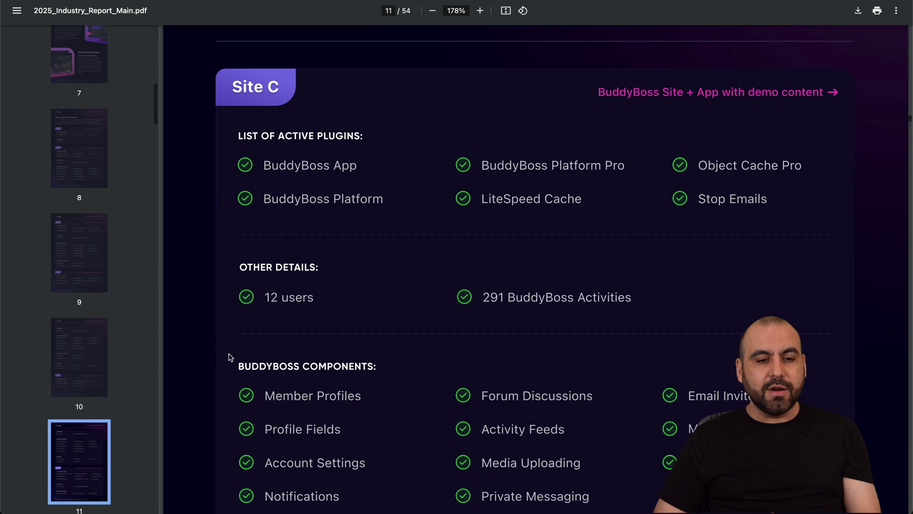
click(96, 362)
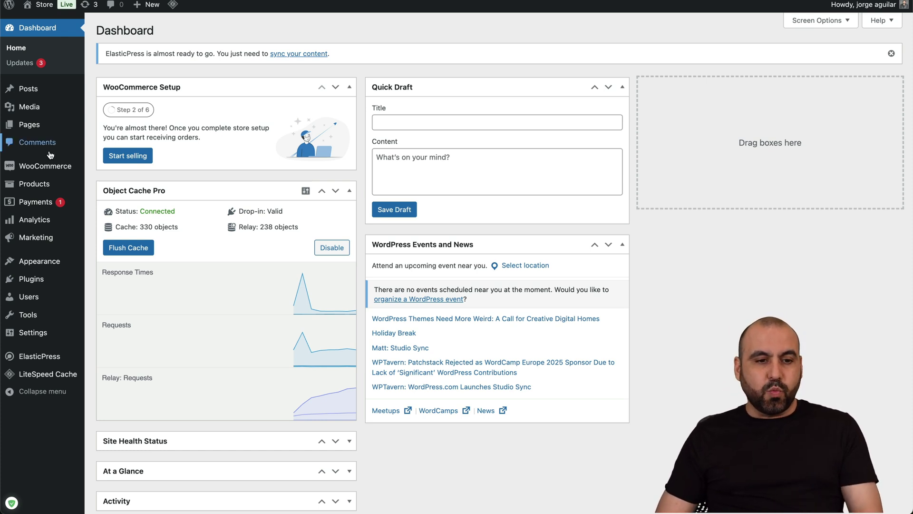
- Open the WooCommerce settings of the store and review the General options down to the list of available currencies
mouse_move(39, 167)
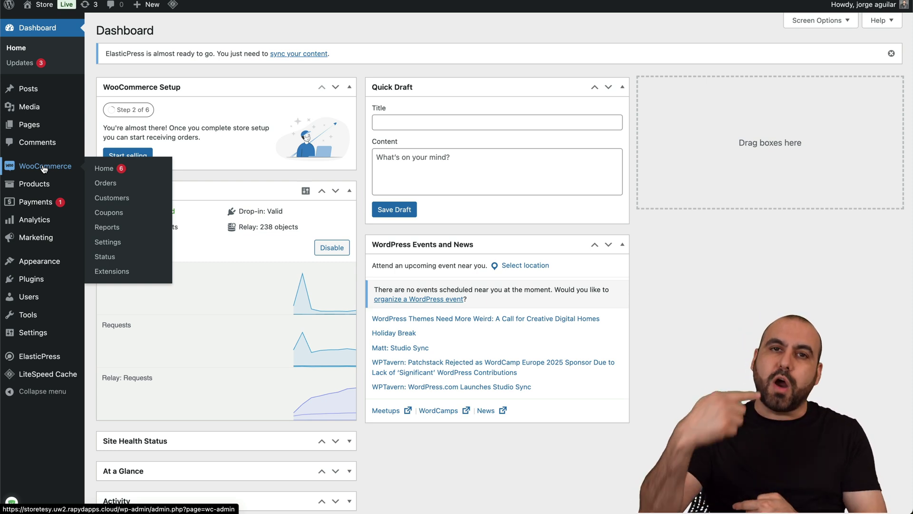
mouse_move(38, 284)
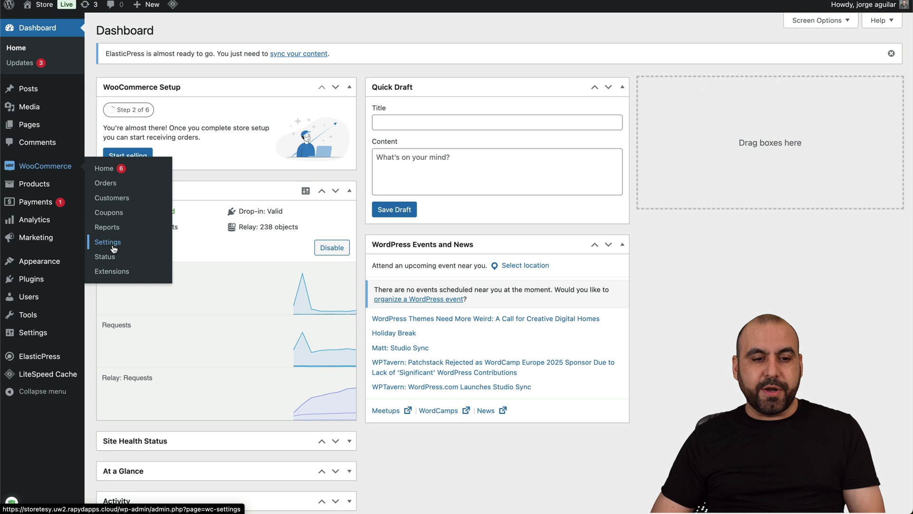
click(108, 242)
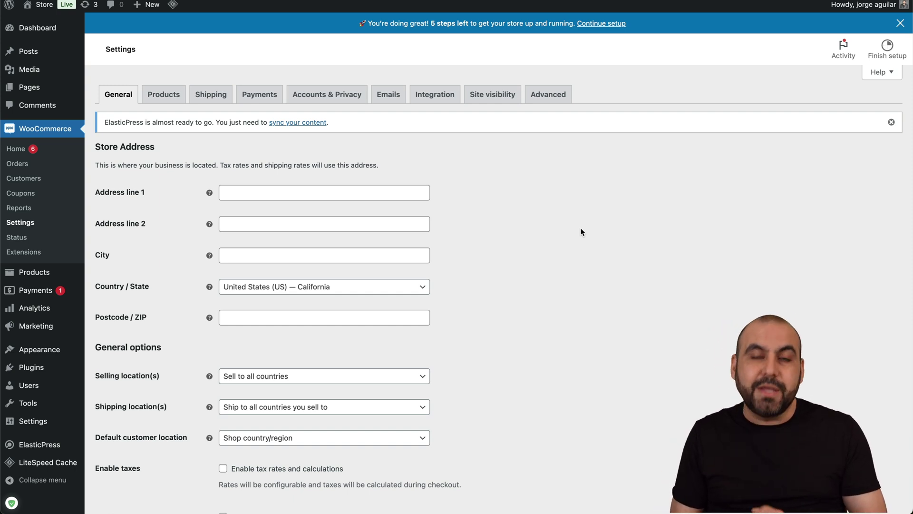
scroll(581, 232, down, 7)
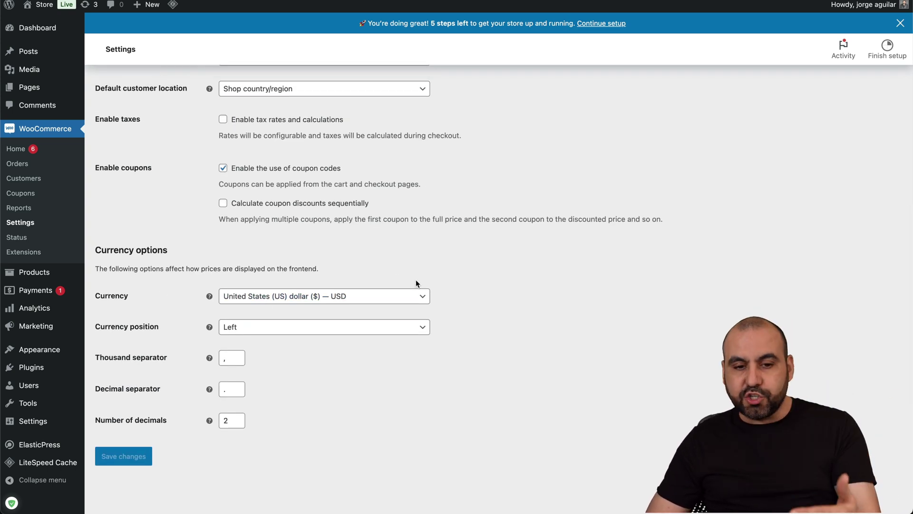
click(316, 298)
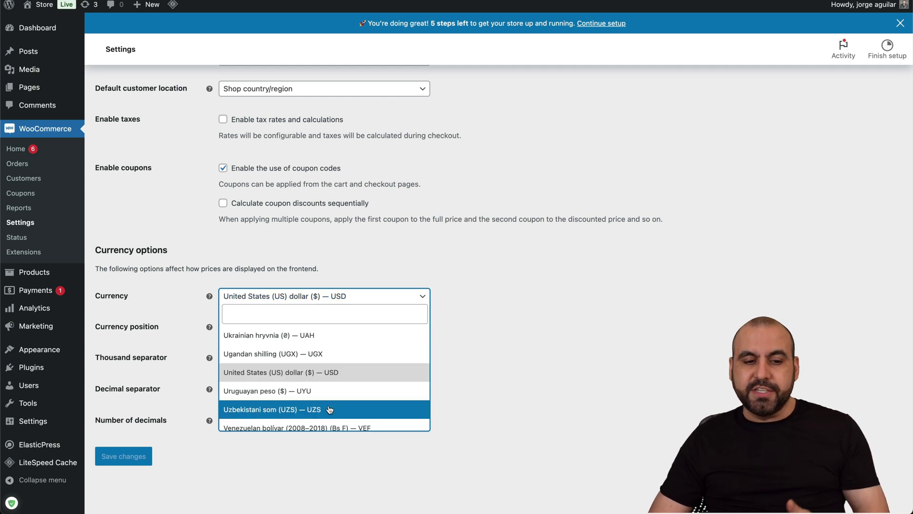
click(482, 382)
- View the Products settings and then the Payments settings with the installed payment methods
scroll(481, 382, up, 7)
click(166, 95)
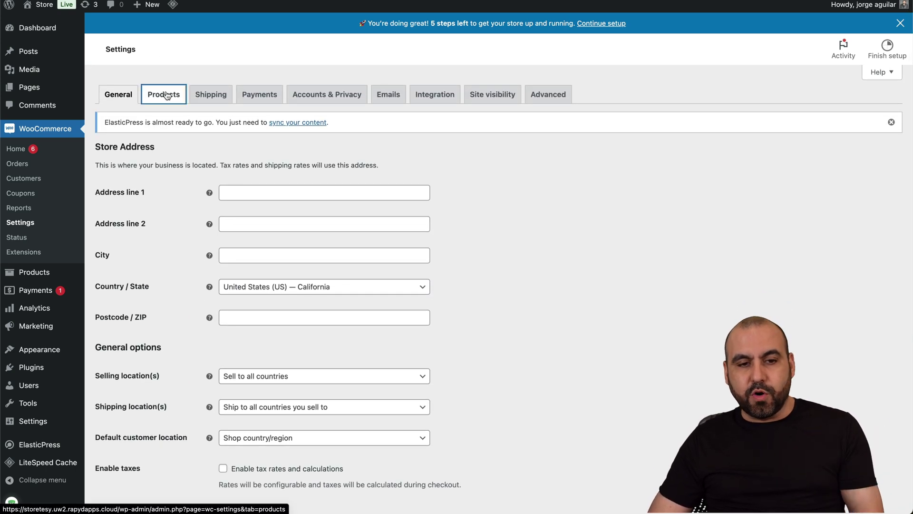
click(265, 96)
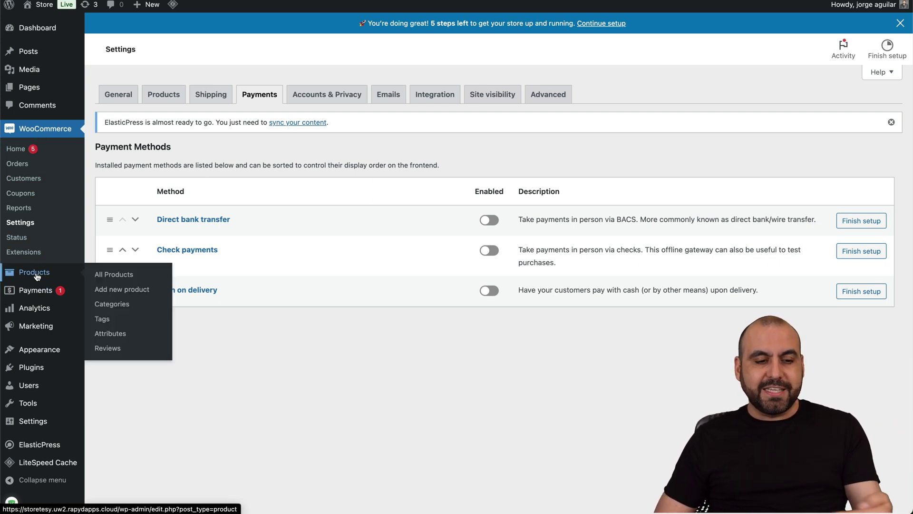
- Start a new product named "Test product" with the description "test description"
click(130, 294)
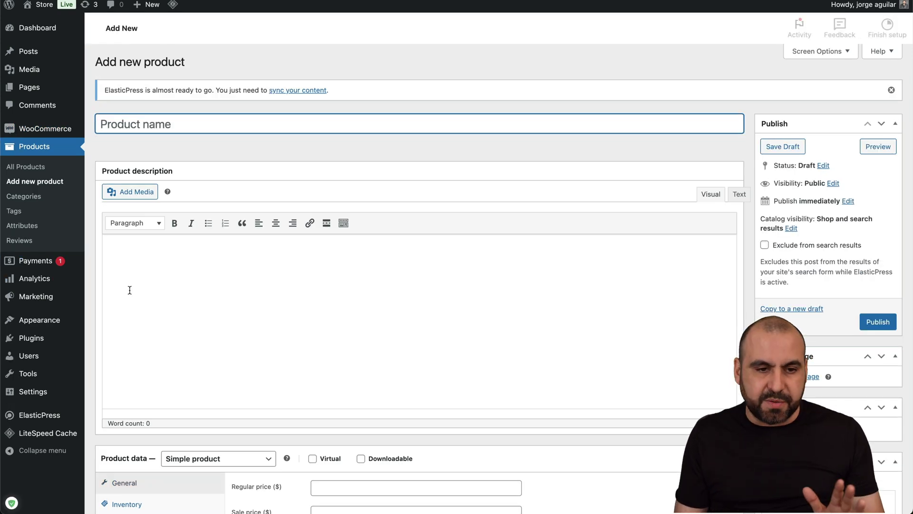
text(Test product)
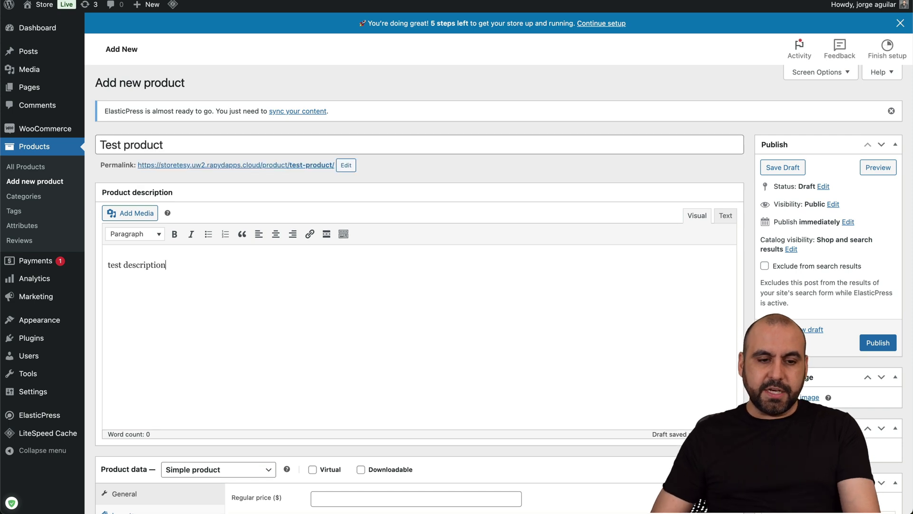
- Set the product's regular price to 100 and its sale price to 78
scroll(257, 304, down, 6)
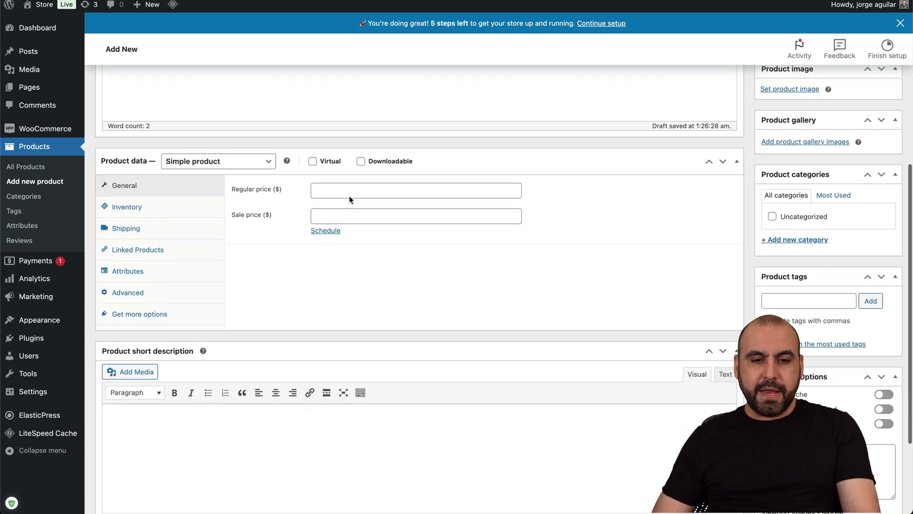
click(350, 190)
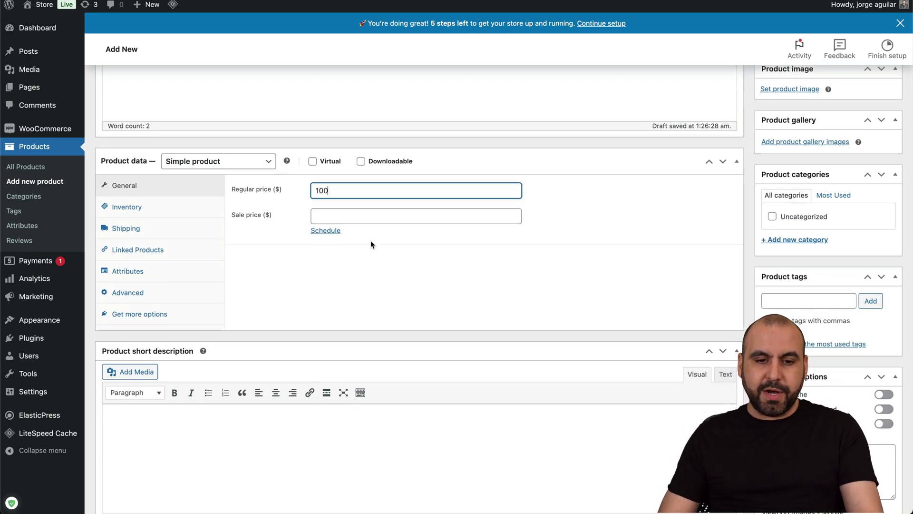
click(381, 217)
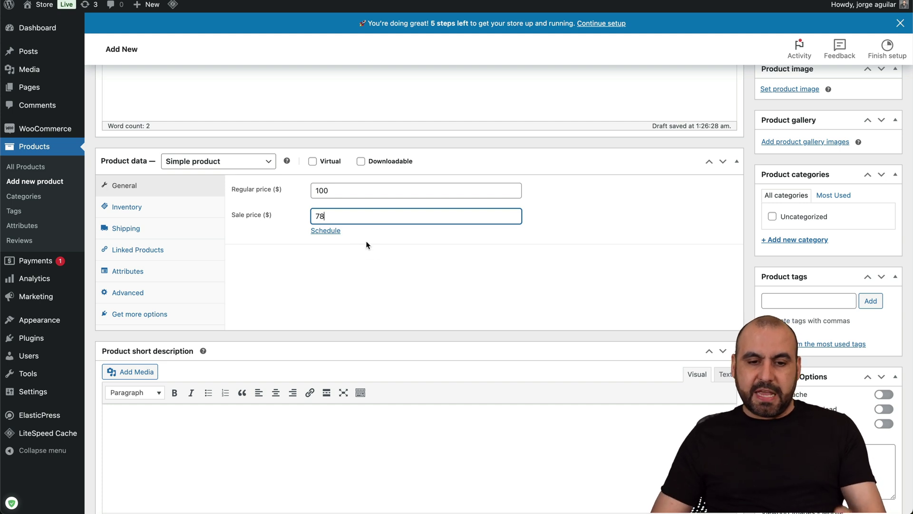
click(372, 252)
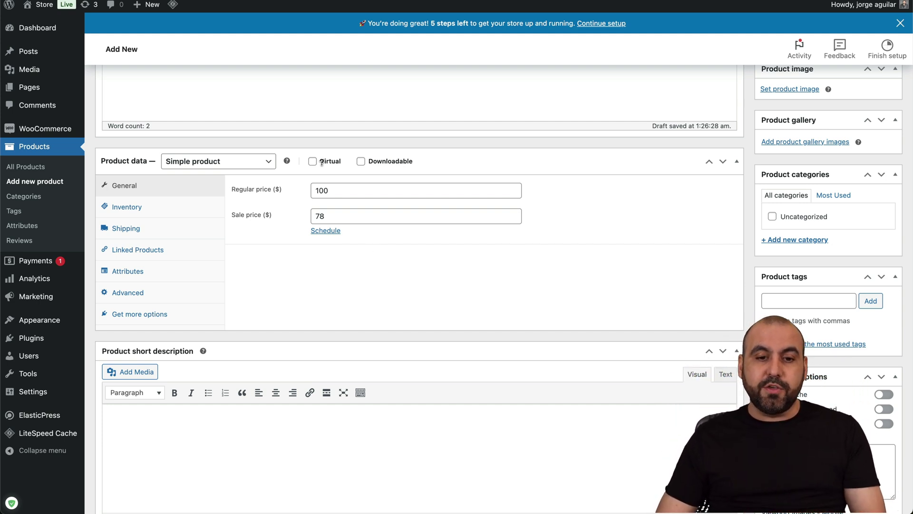
- Review the product data sections from Inventory through Get more options, and the available product types
mouse_move(368, 162)
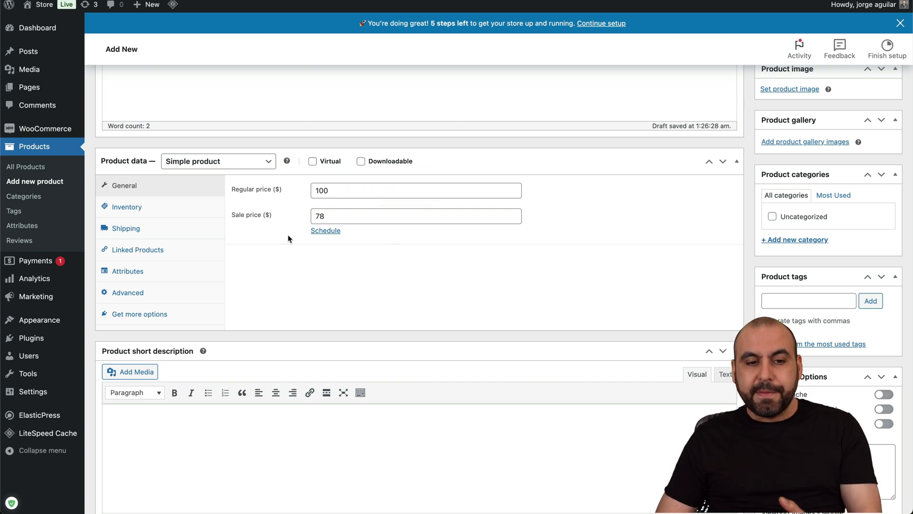
click(165, 210)
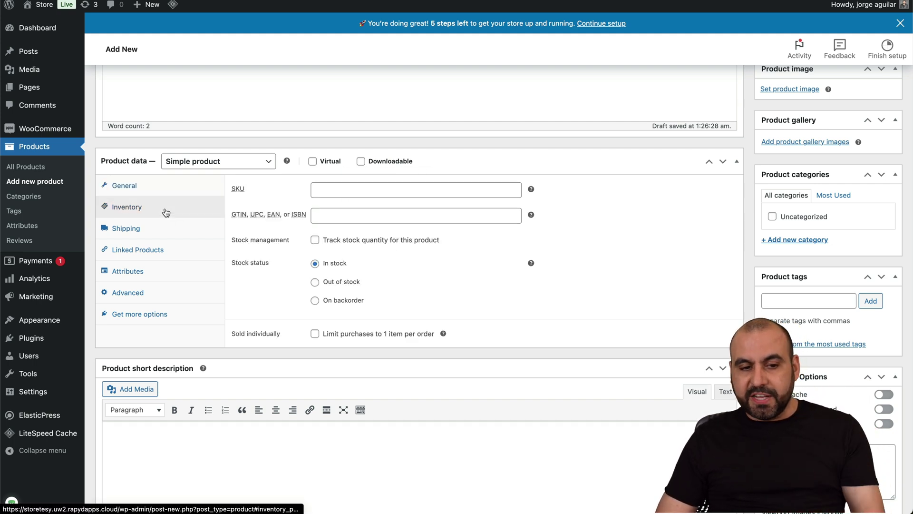
click(179, 230)
click(196, 251)
click(196, 271)
click(196, 292)
click(201, 315)
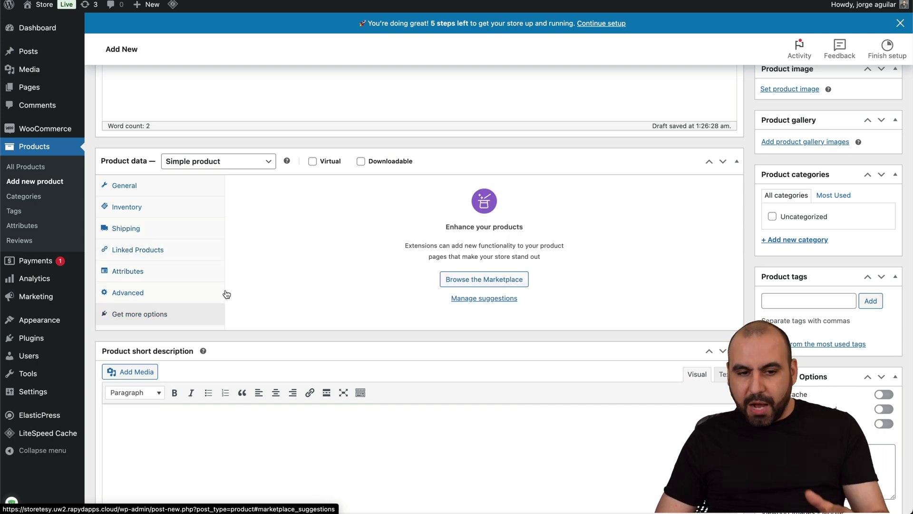
click(261, 162)
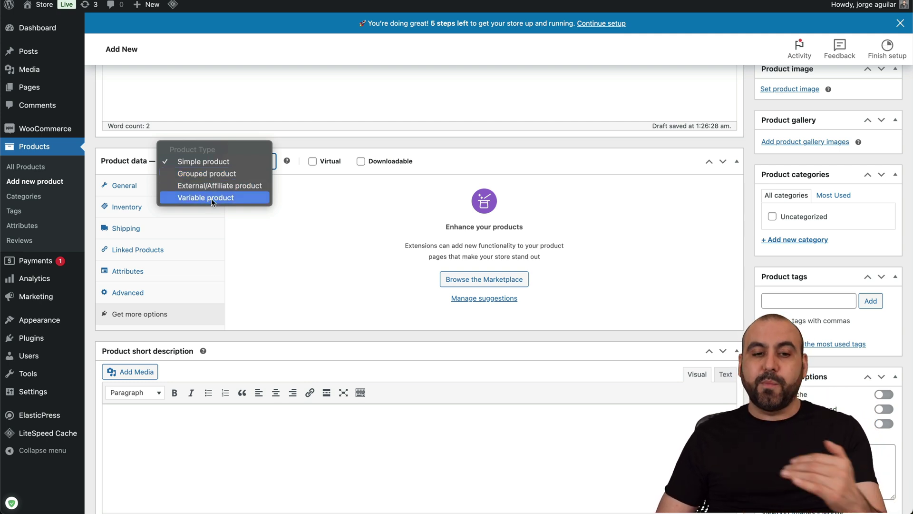
click(295, 208)
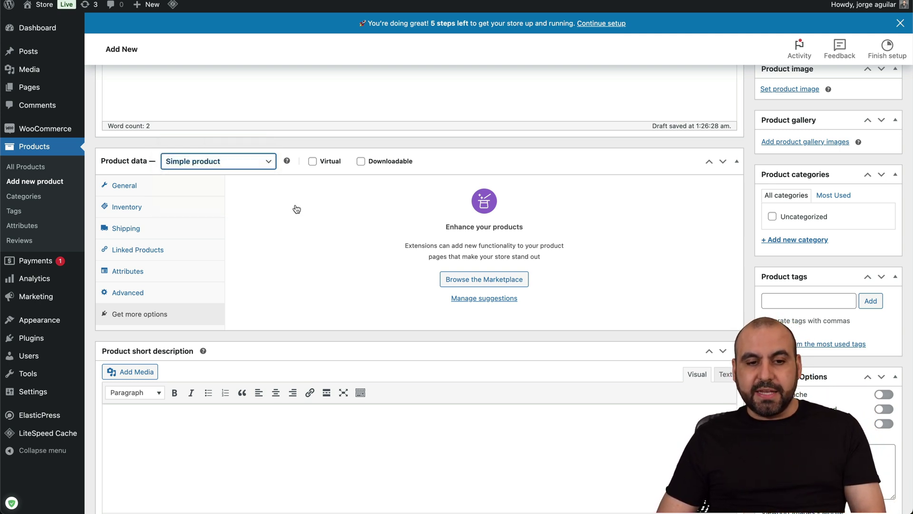
- Set woocommerce-placeholder.png from the media library as the product image
scroll(301, 219, up, 2)
scroll(301, 219, up, 1)
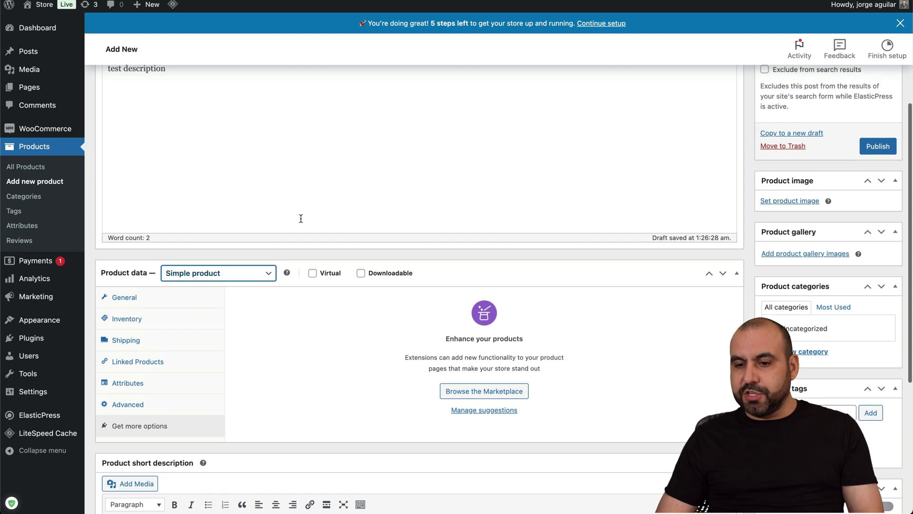
click(796, 198)
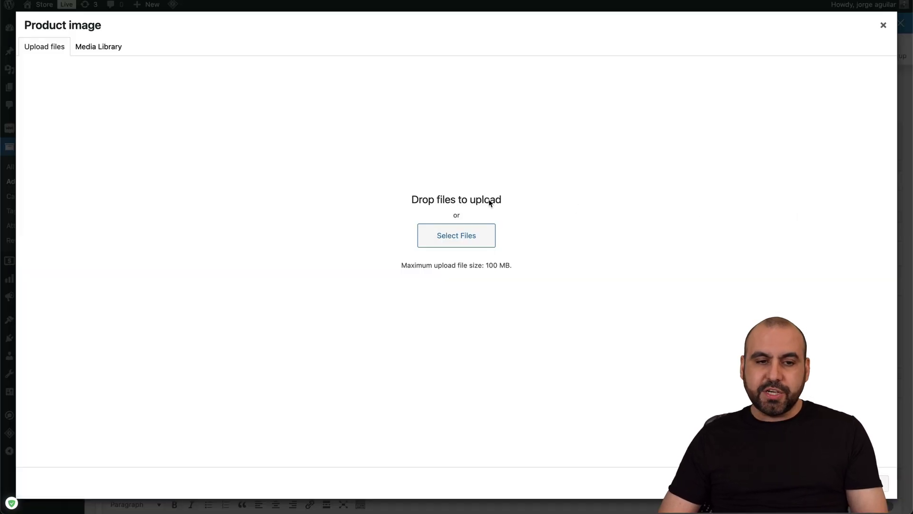
click(100, 54)
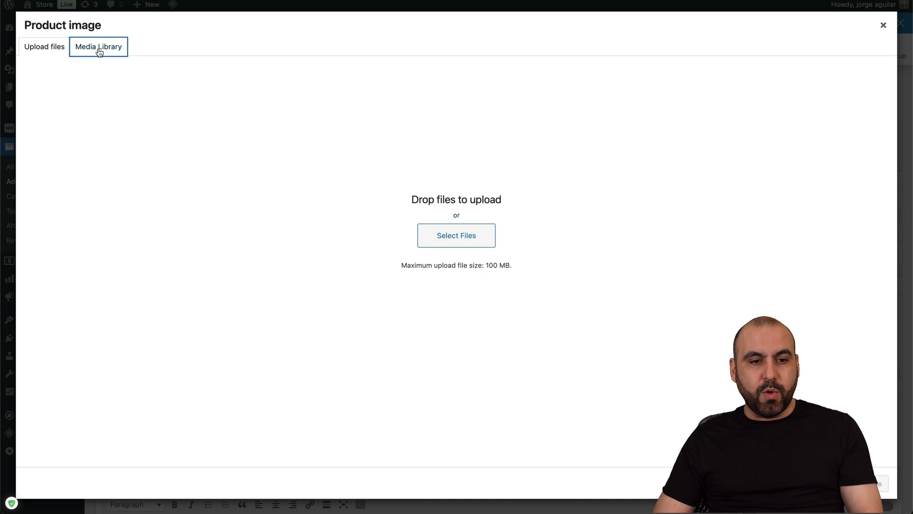
click(62, 144)
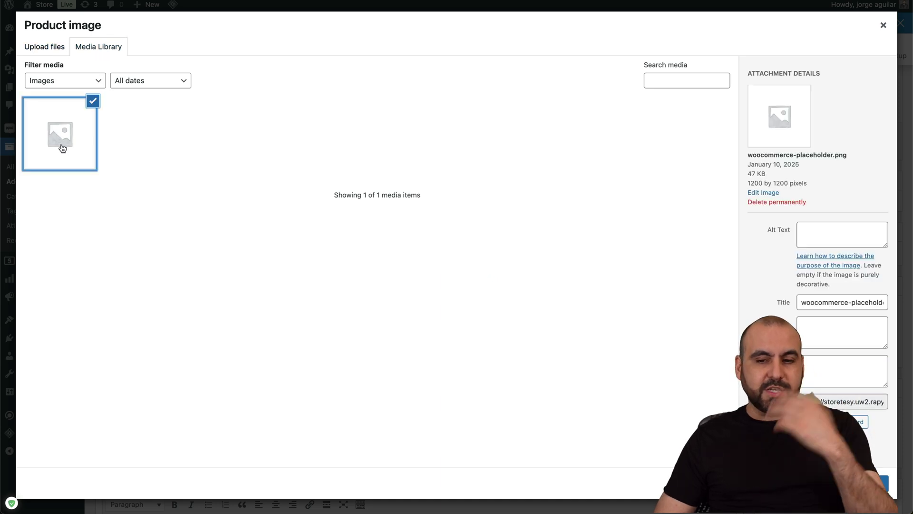
click(874, 483)
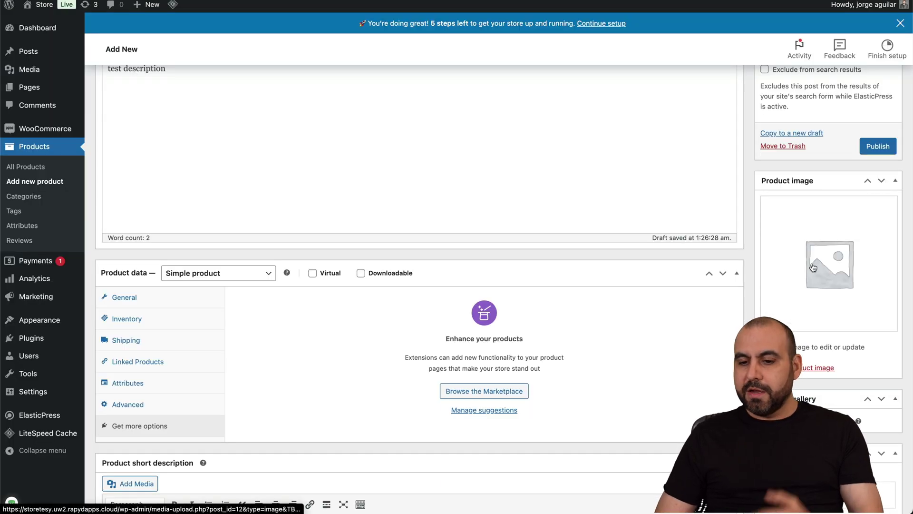
- Assign the product to the Uncategorized category and add the tags pc and crm
scroll(808, 285, down, 3)
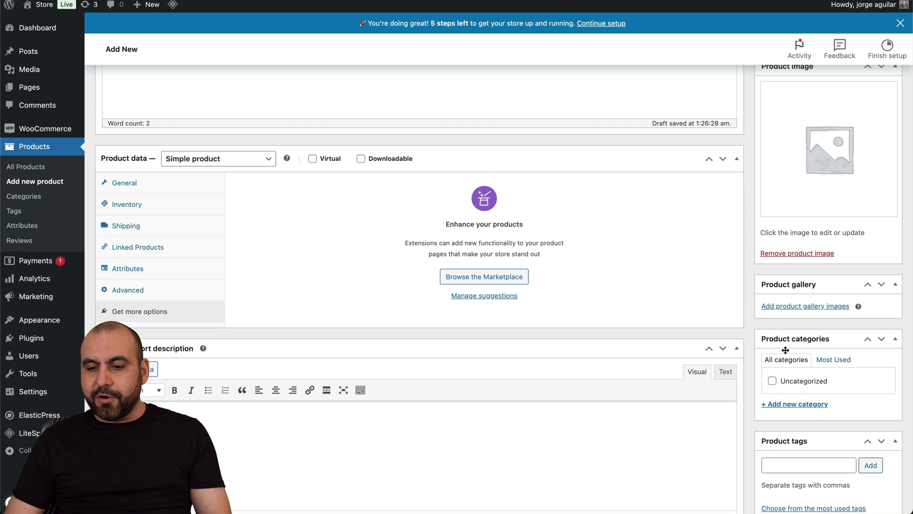
click(771, 381)
scroll(774, 376, down, 5)
click(790, 296)
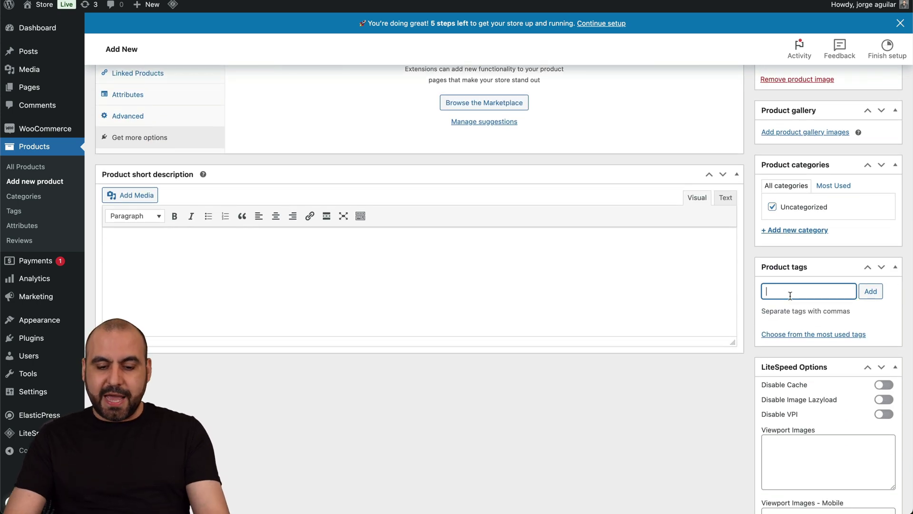
text(pc)
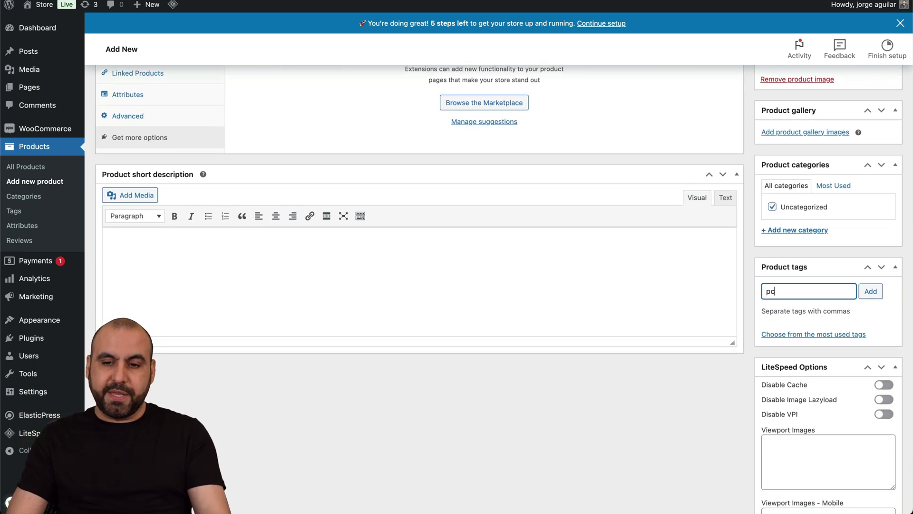
key(Return)
text(crm)
key(Return)
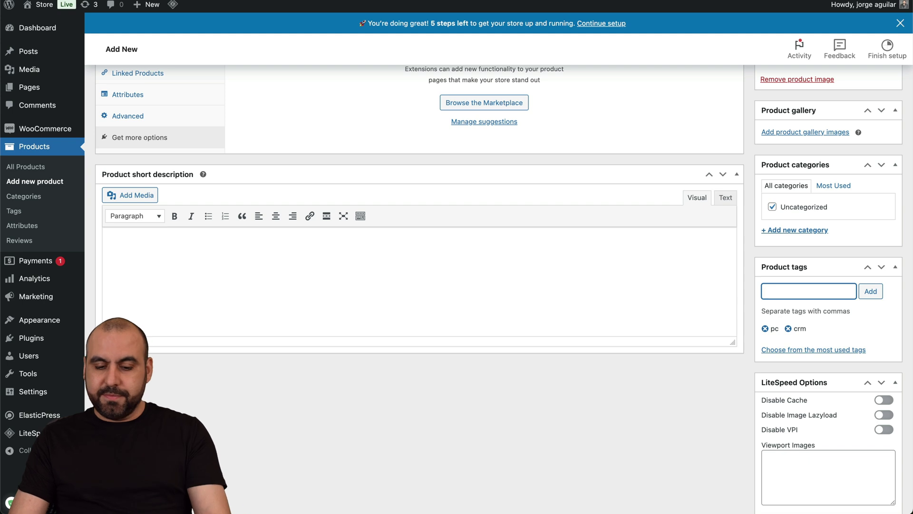
- Add the tag saas to the product and publish it
text(saas)
key(Return)
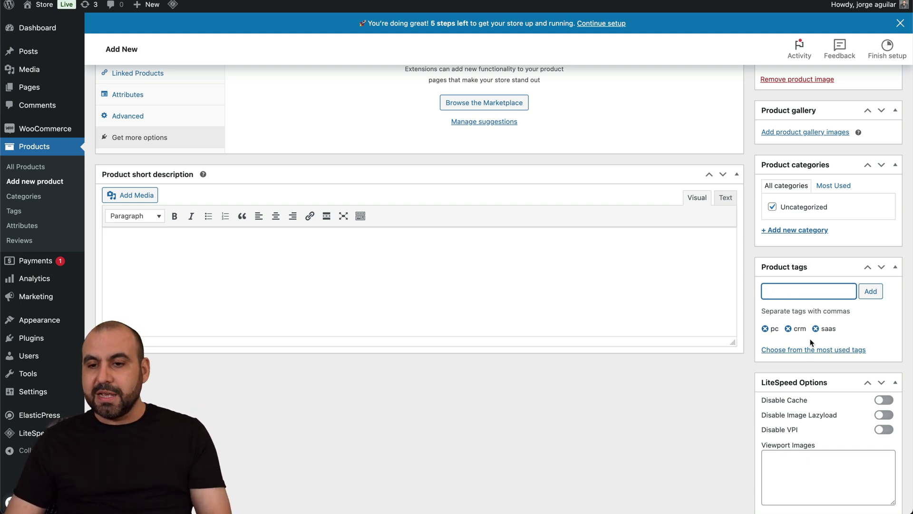
scroll(811, 342, up, 10)
click(874, 341)
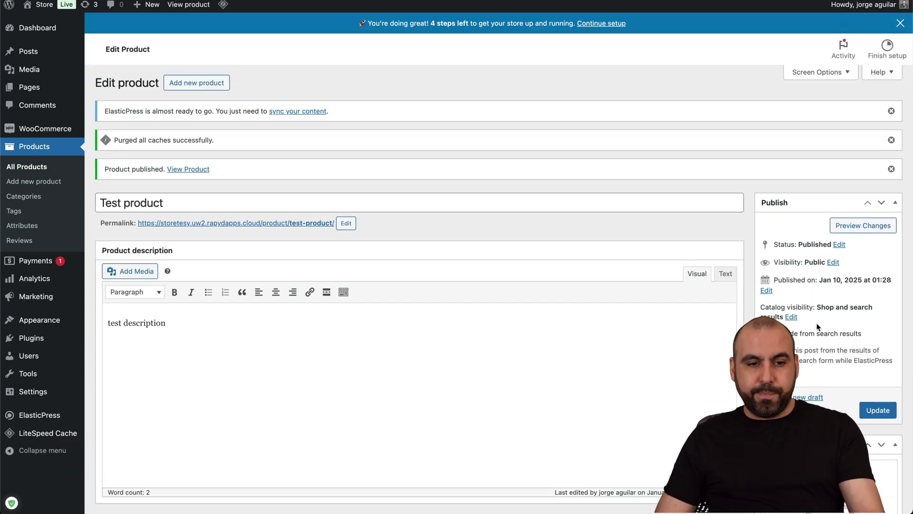
- Add the published test product to the cart from its store page and raise its cart quantity to 2
click(200, 170)
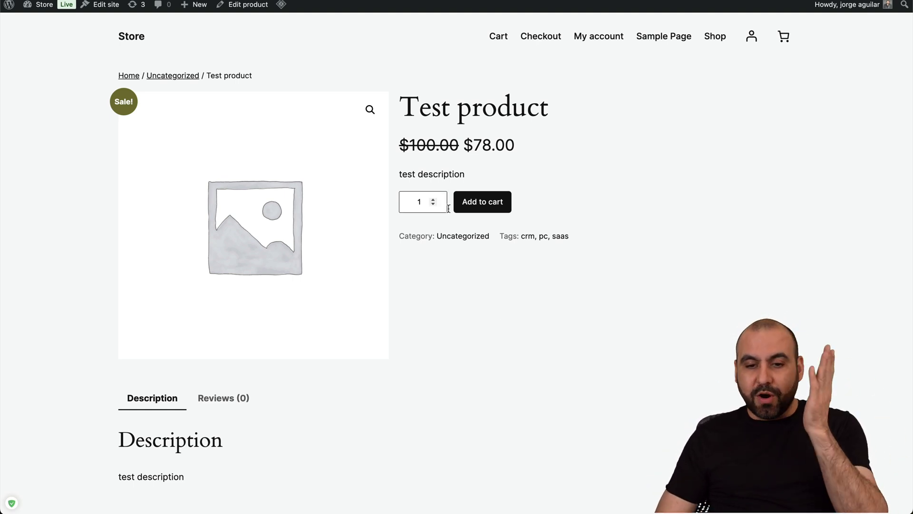
click(482, 202)
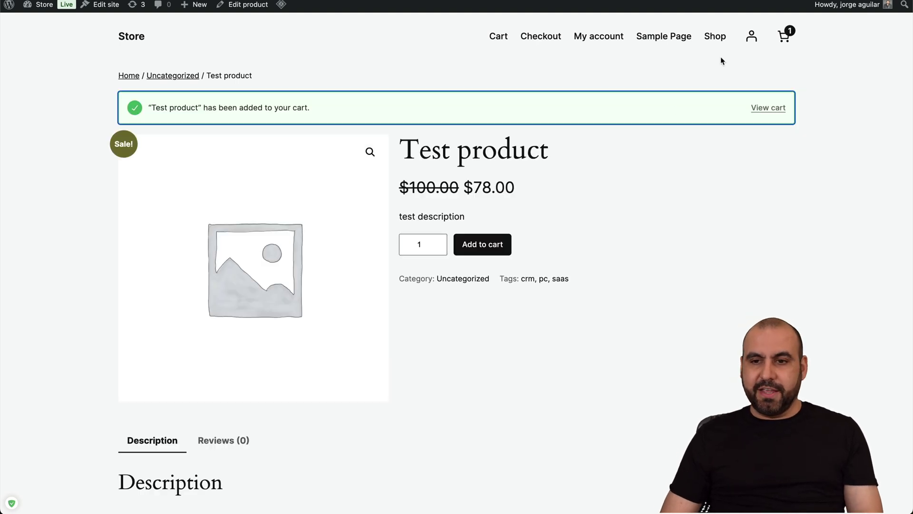
click(782, 36)
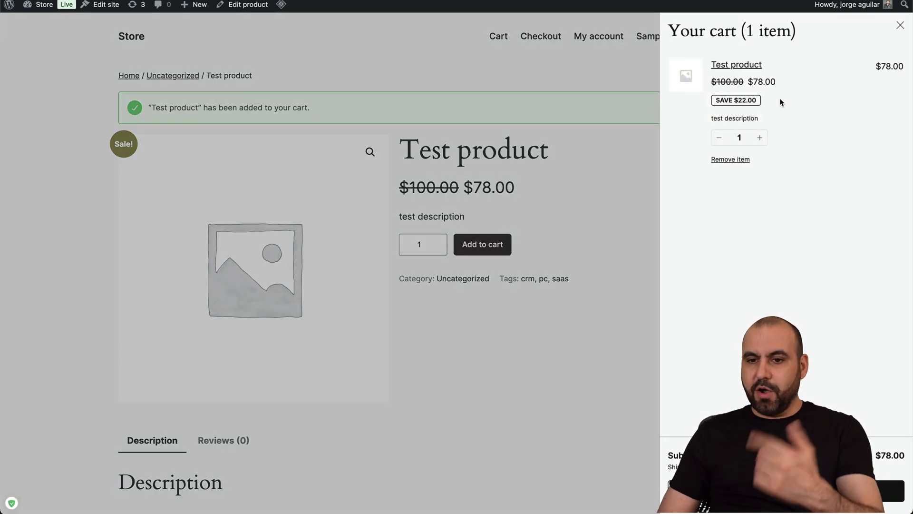
click(759, 138)
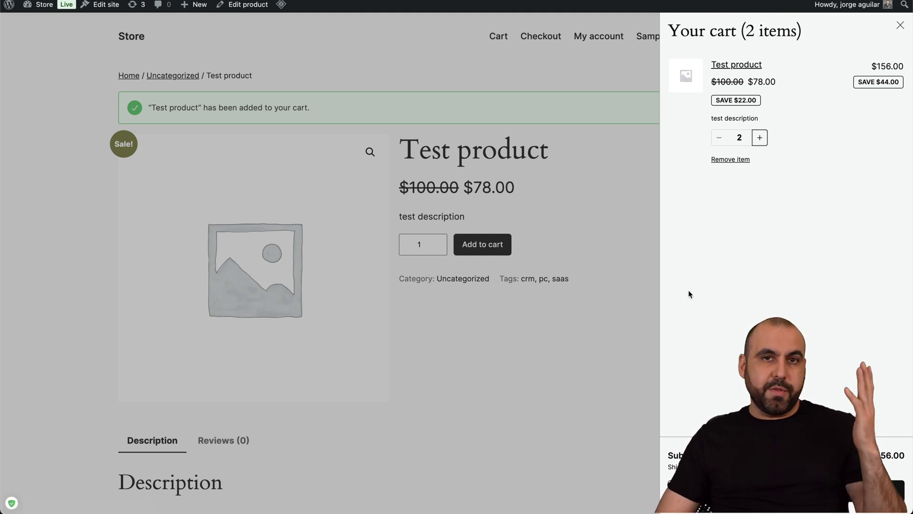
click(901, 25)
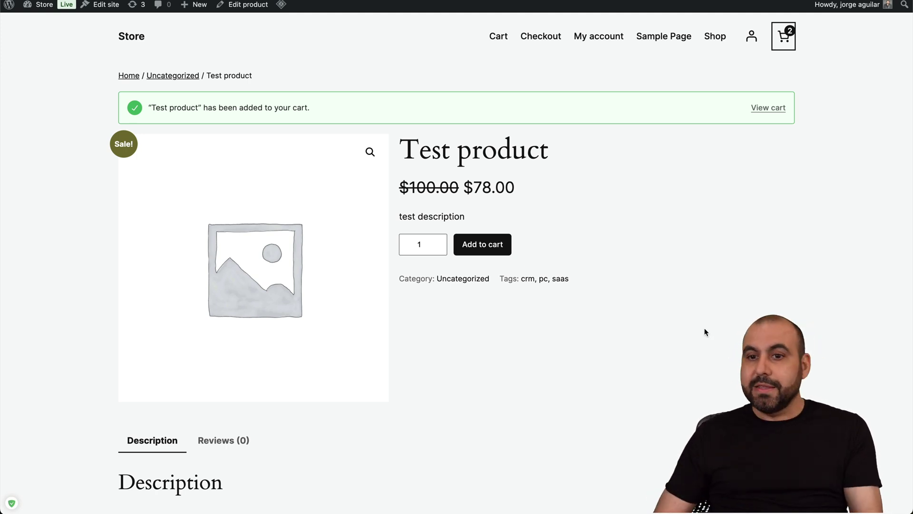
- Switch to the Rapyd Cloud dashboard and review the Store site's Overview, WordPress, WooCommerce, Themes and Plugins pages
mouse_move(703, 6)
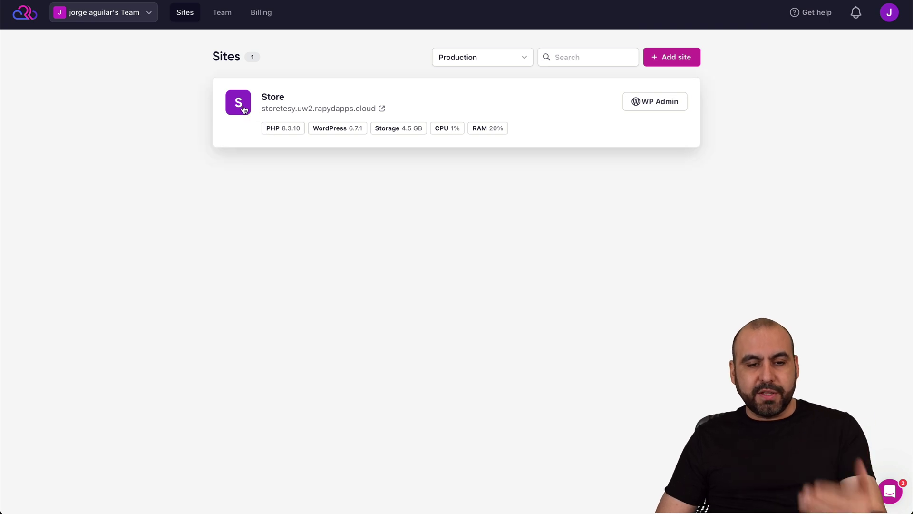
click(243, 110)
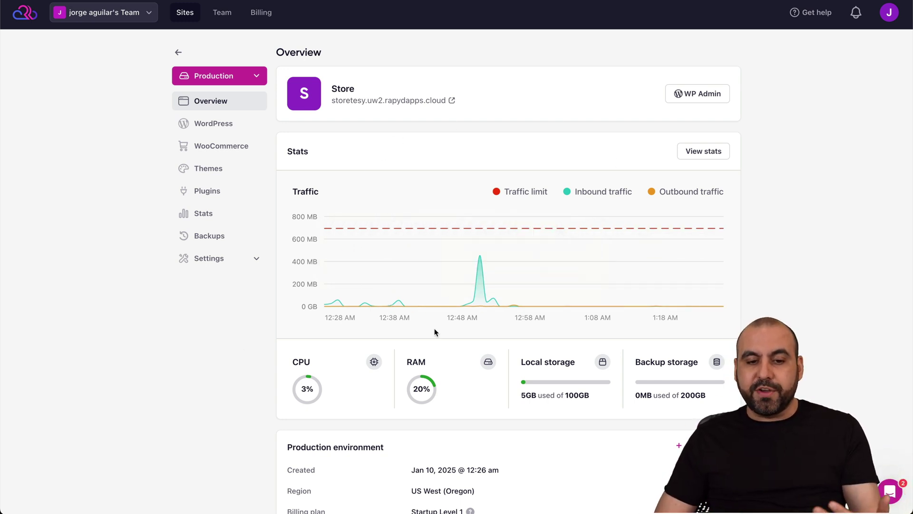
scroll(435, 328, down, 5)
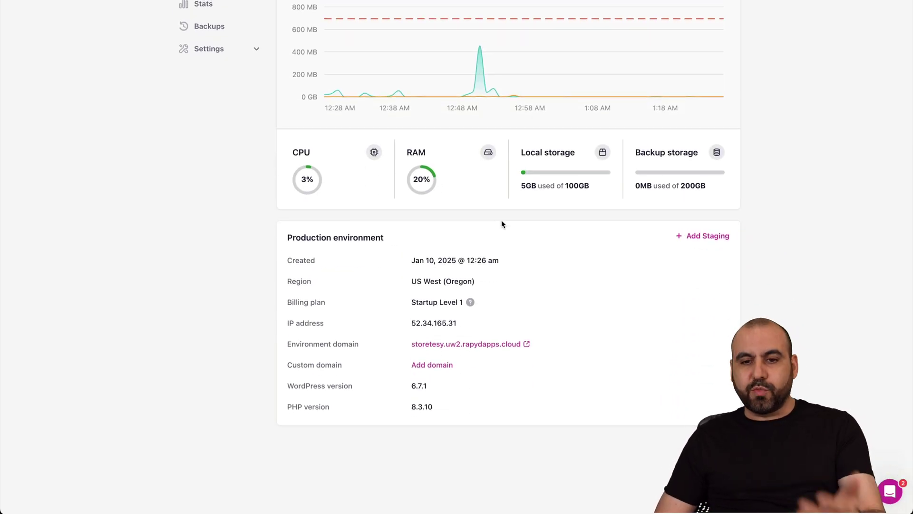
scroll(535, 247, up, 5)
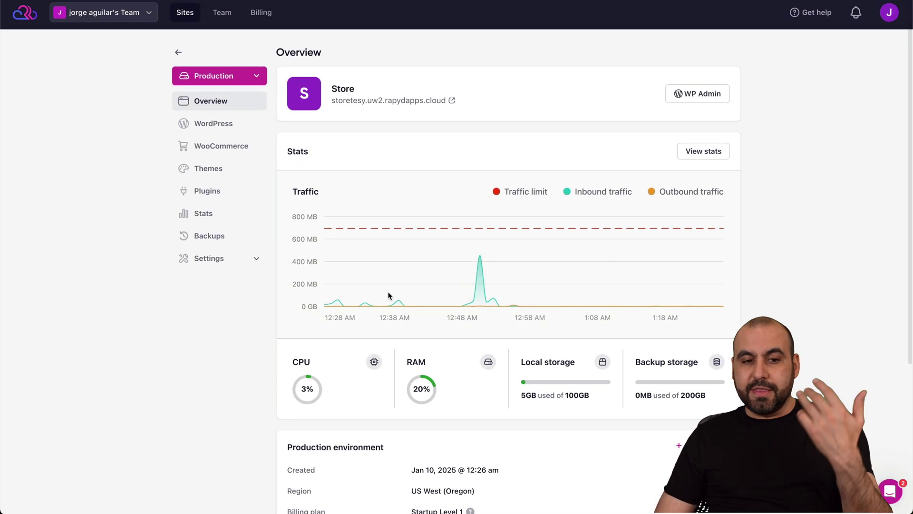
click(234, 124)
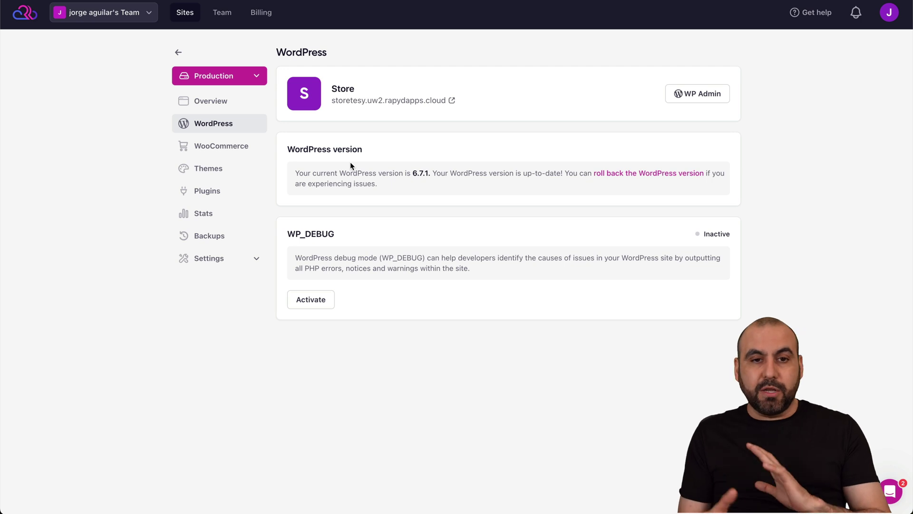
click(228, 151)
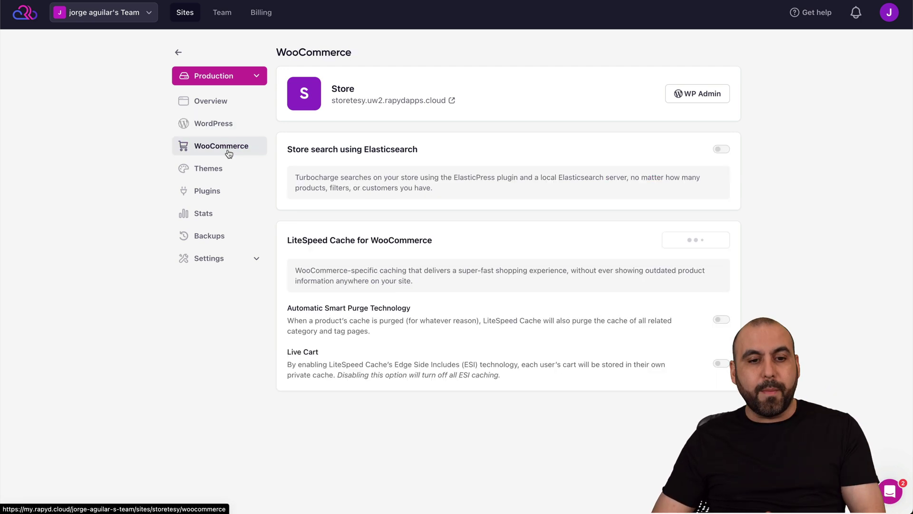
click(229, 172)
click(236, 197)
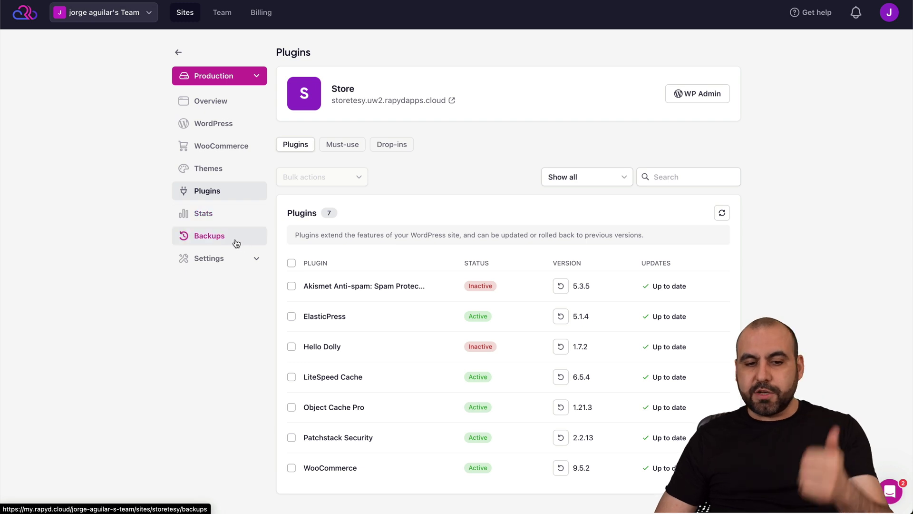
- Review the Store site's domain settings and its Monarx and Patchstack security protection
click(247, 261)
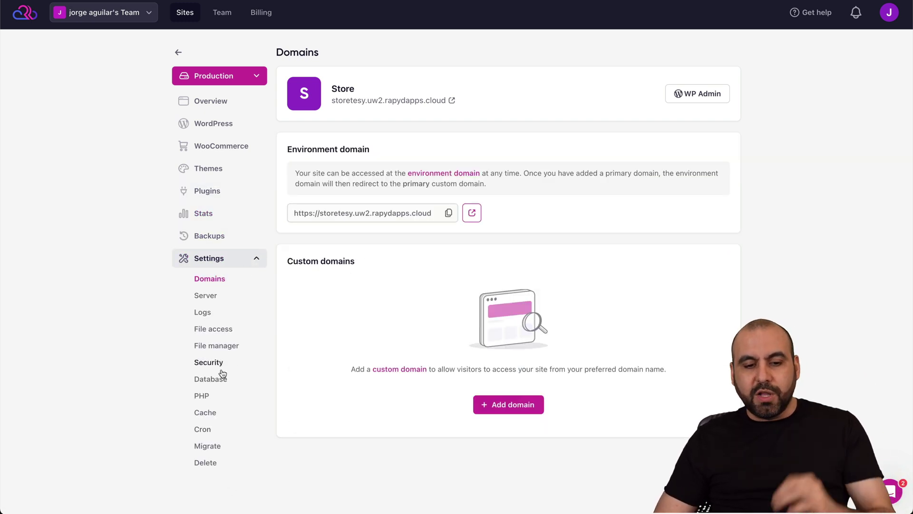
click(220, 369)
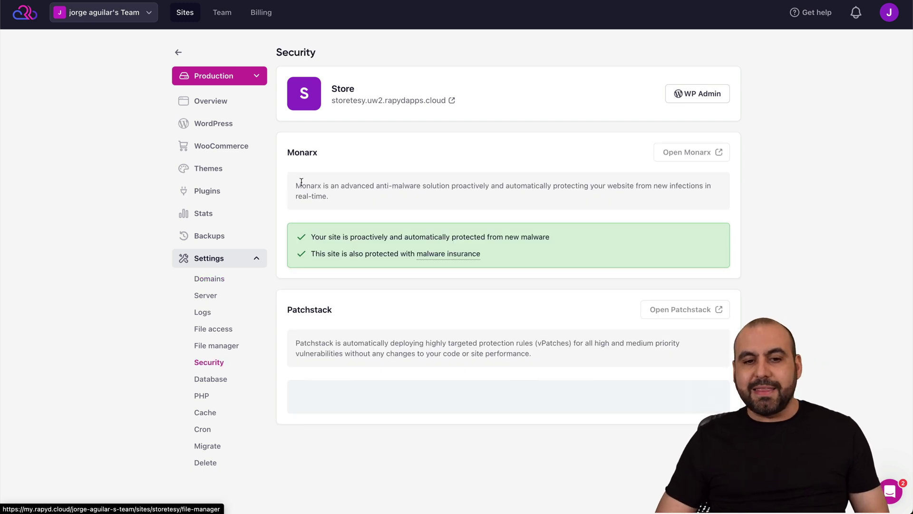
double_click(293, 151)
click(420, 156)
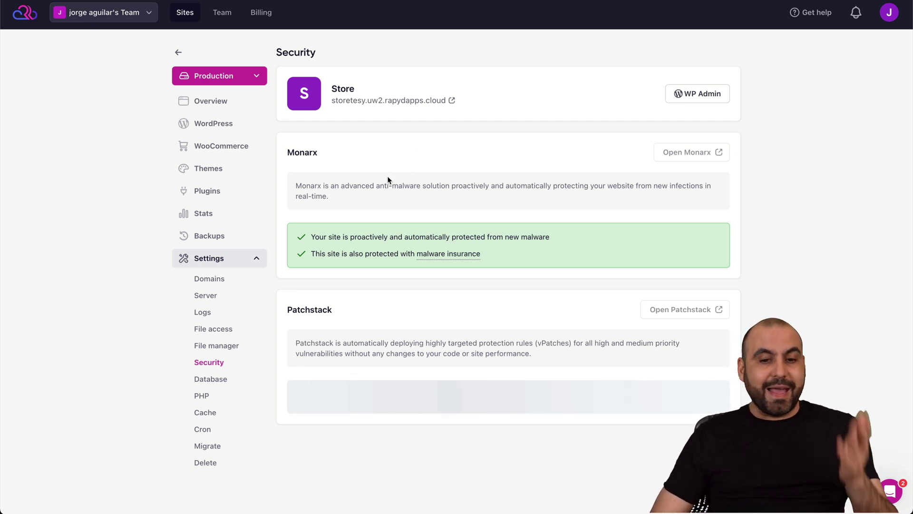
- Return to the Rapyd website's K6 load test comparison and examine the Normalized Requests/Sec chart across hosting providers
click(224, 110)
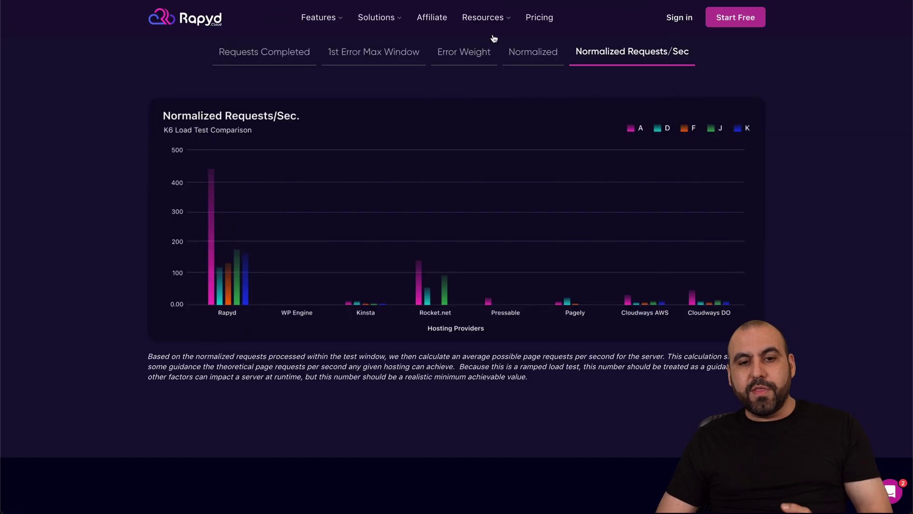
mouse_move(490, 21)
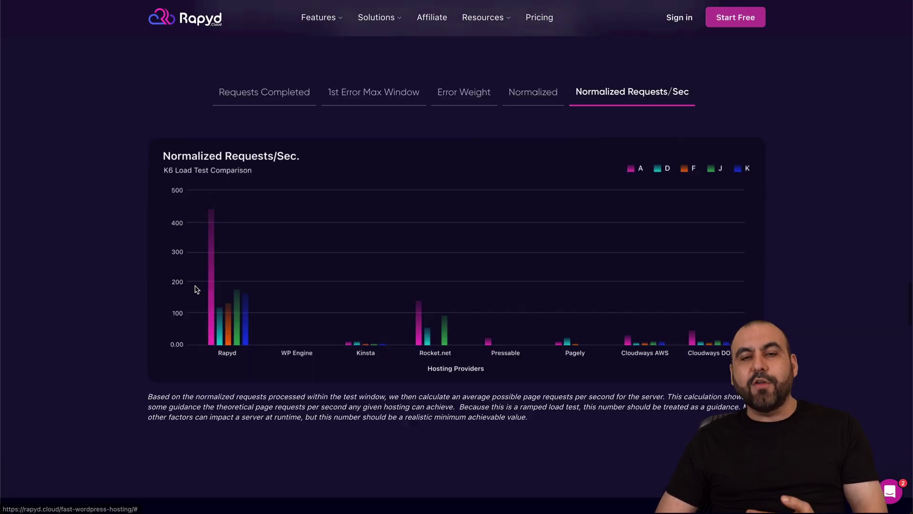